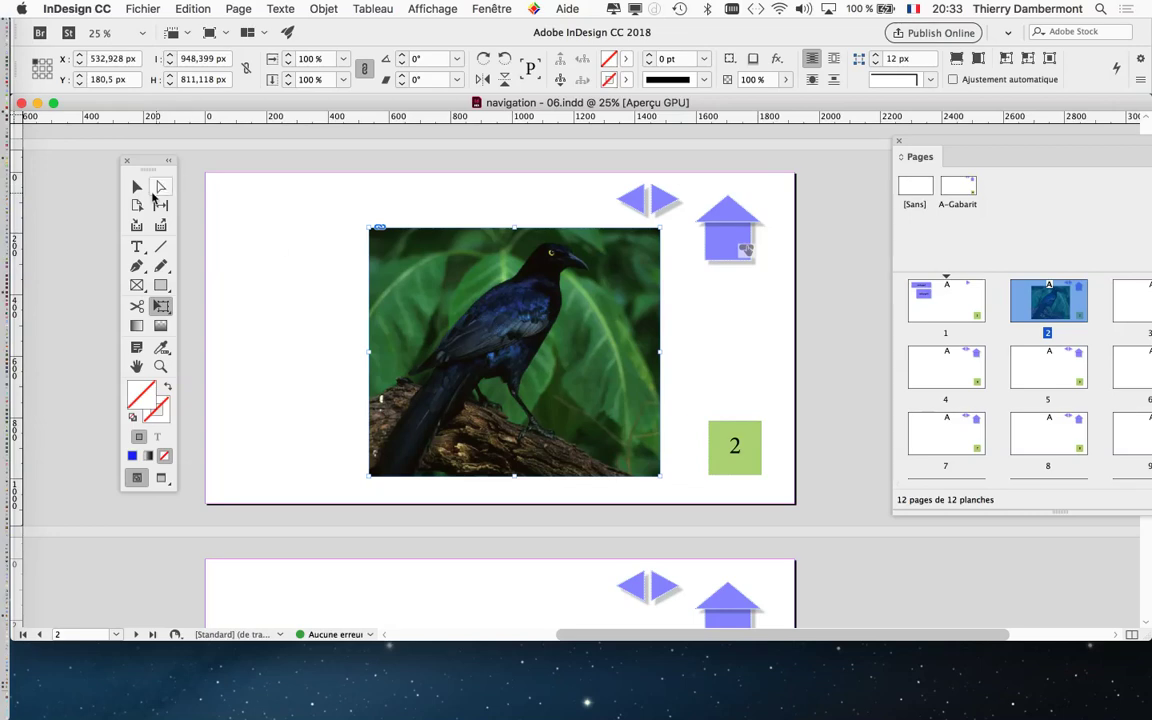
- Marquee-select the whole stack of bird photos on page 2, then open the Window menu
click(351, 213)
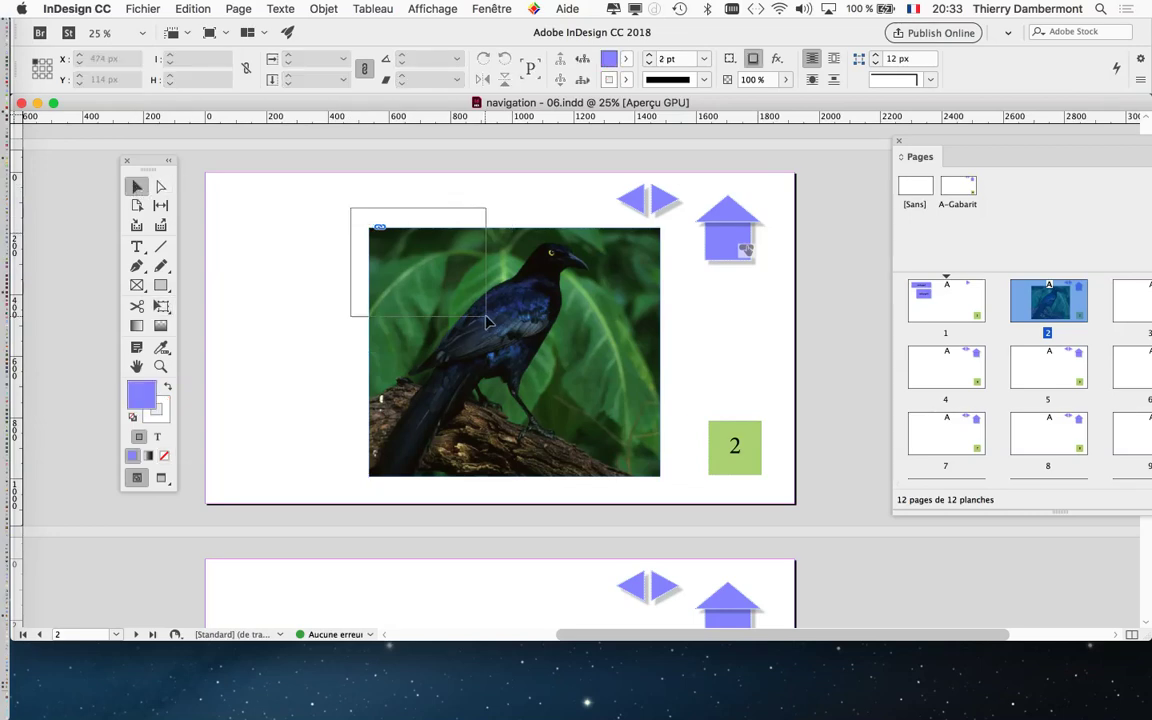
drag(487, 320, 490, 322)
click(492, 8)
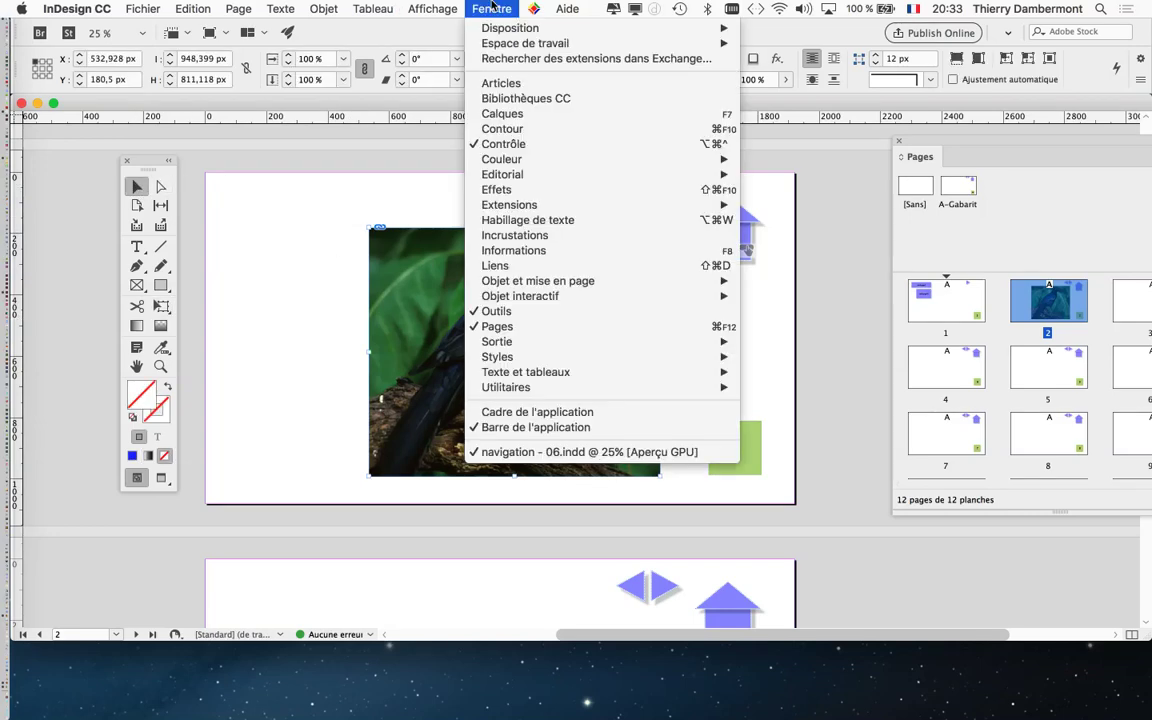
mouse_move(180, 232)
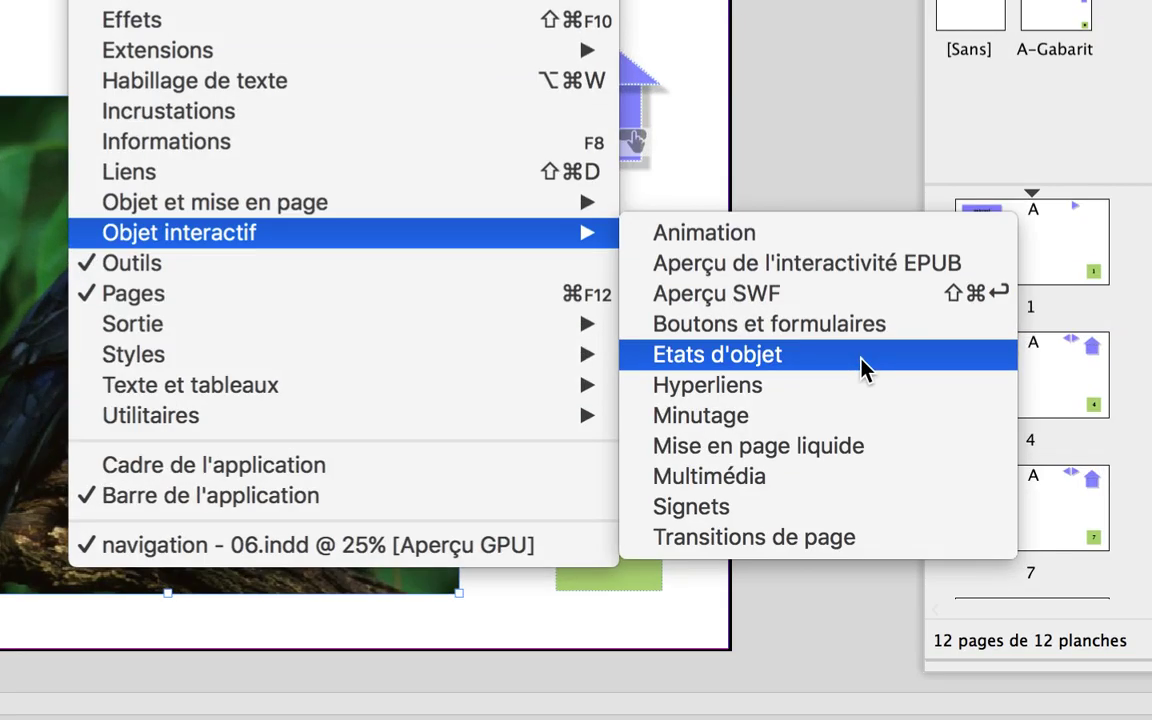
- Open the Etats d'objet panel and dock it beside the Tools panel
click(865, 368)
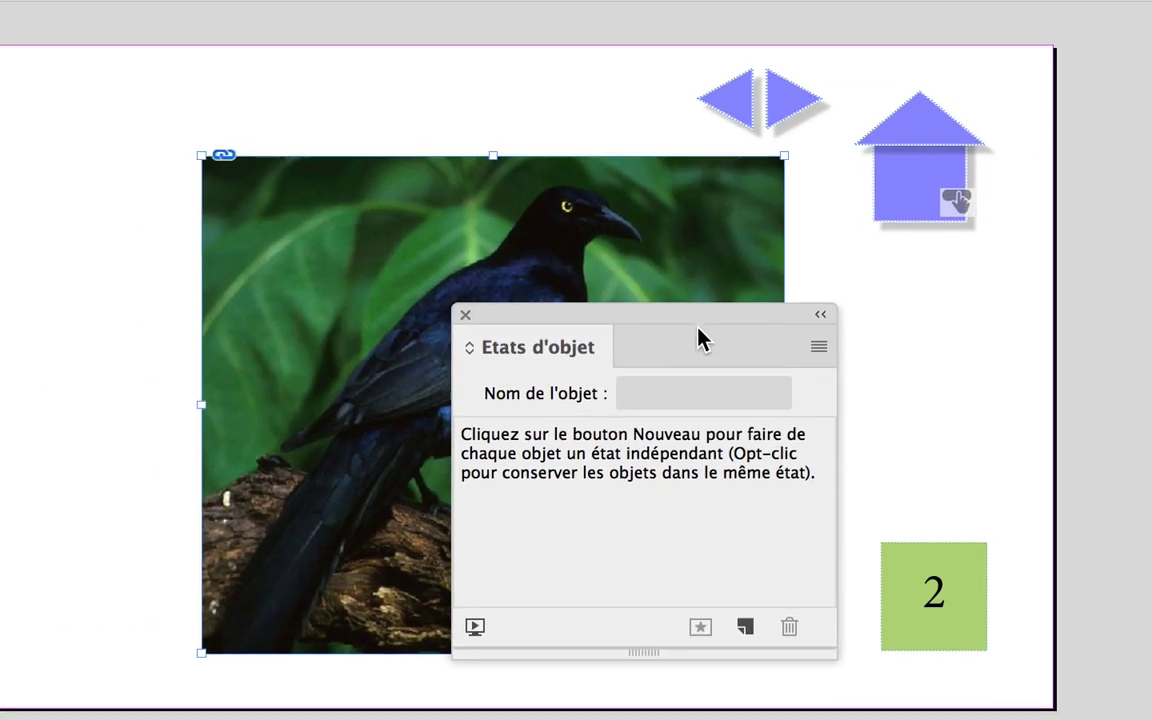
mouse_move(698, 338)
mouse_down()
mouse_move(468, 240)
mouse_move(471, 226)
mouse_up()
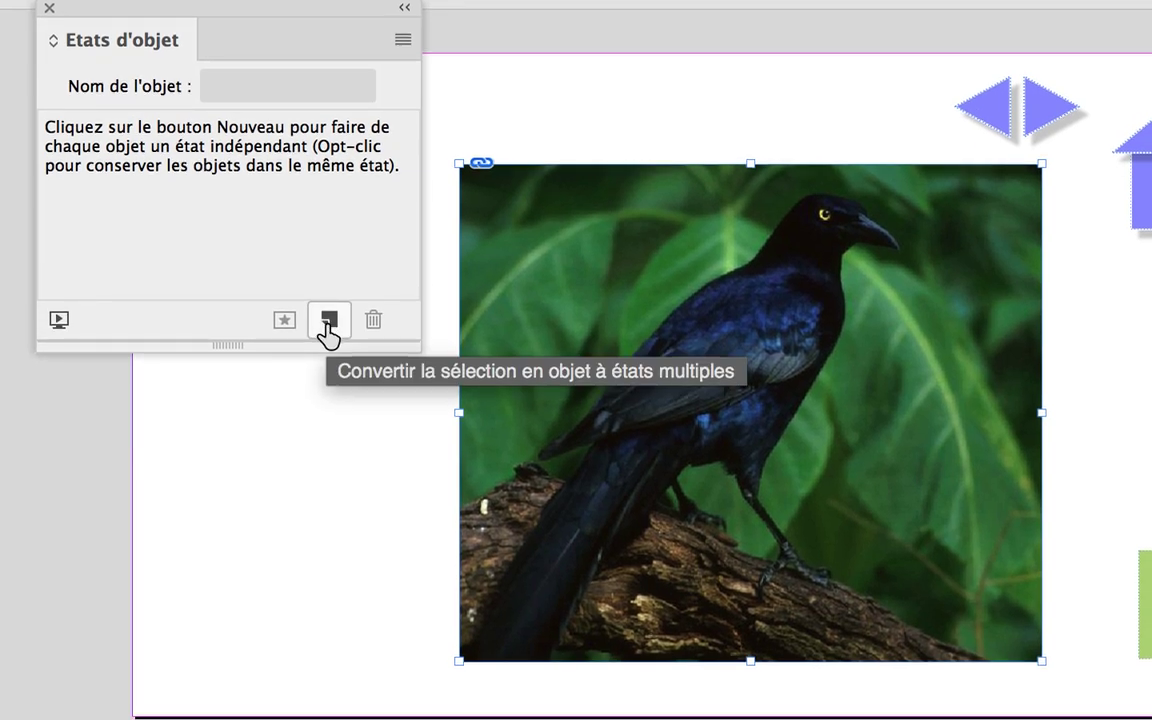
- Convert the photos into 'A états multiples 1' and reorder its eight states, displaying Etat 5
click(326, 320)
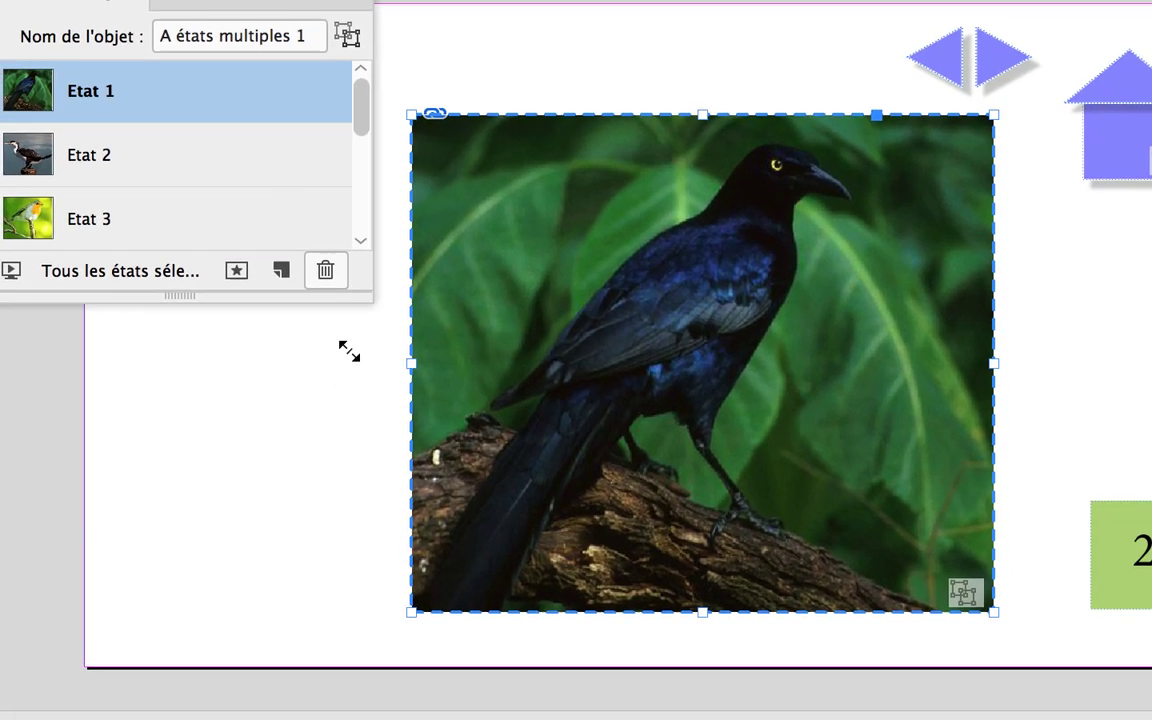
drag(350, 326, 350, 480)
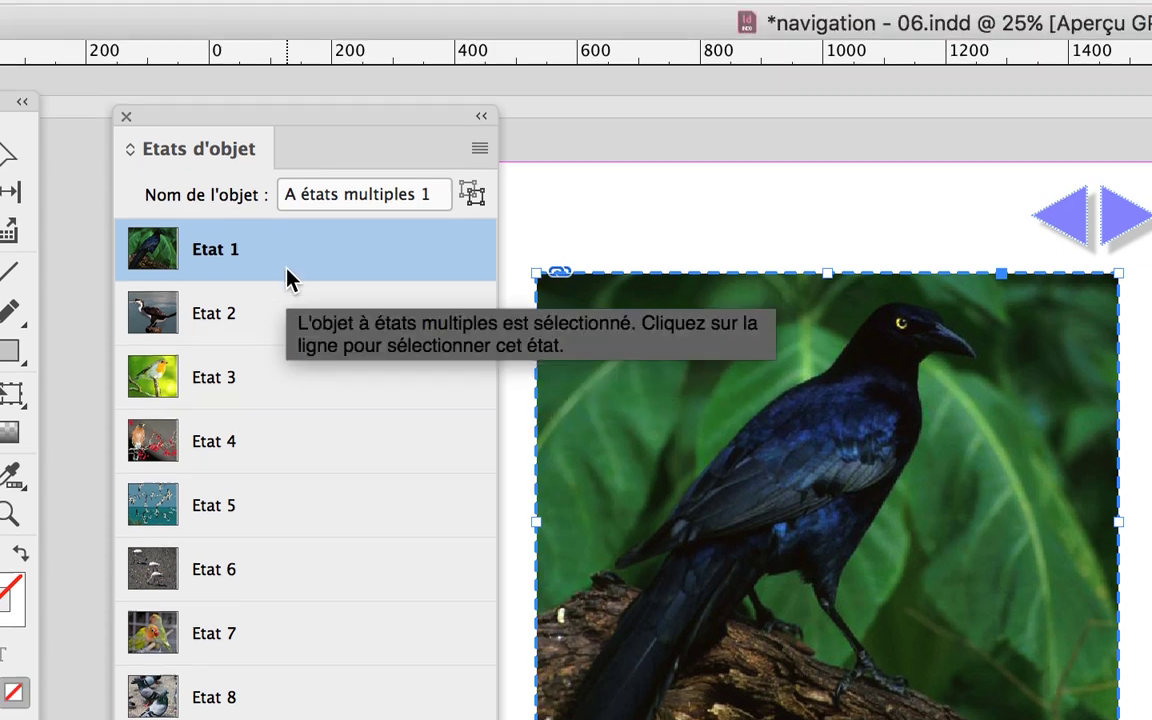
mouse_move(286, 215)
mouse_down()
mouse_move(286, 375)
mouse_move(289, 200)
mouse_up()
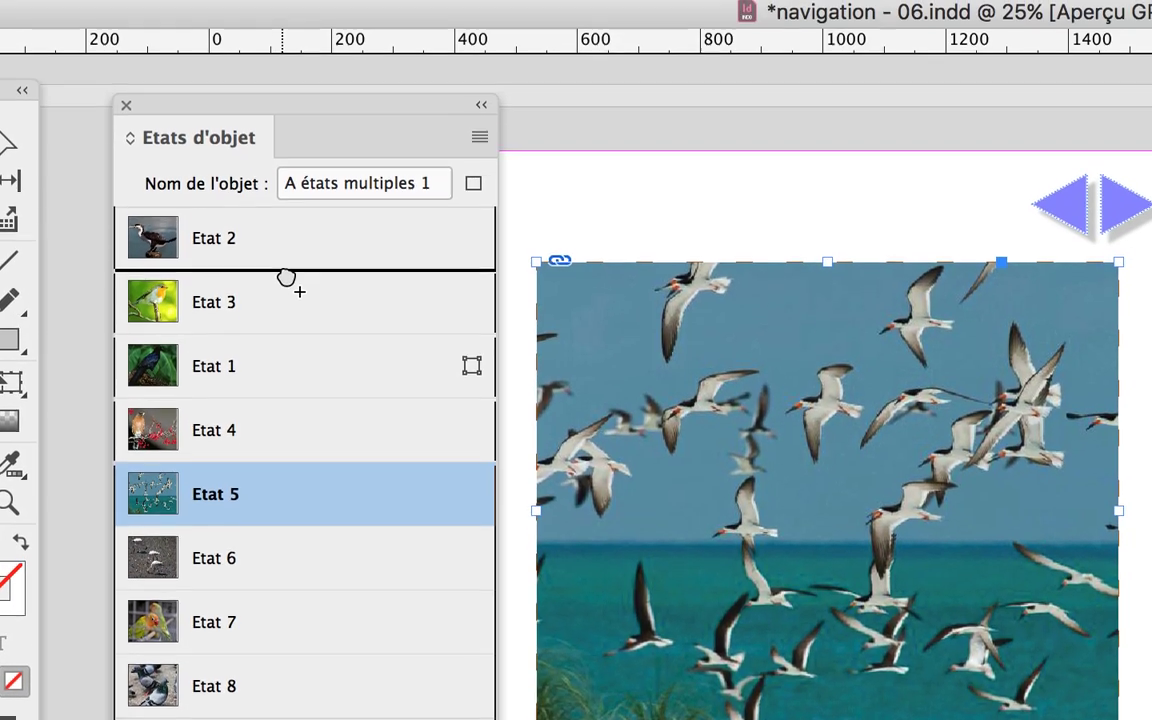
drag(287, 277, 285, 253)
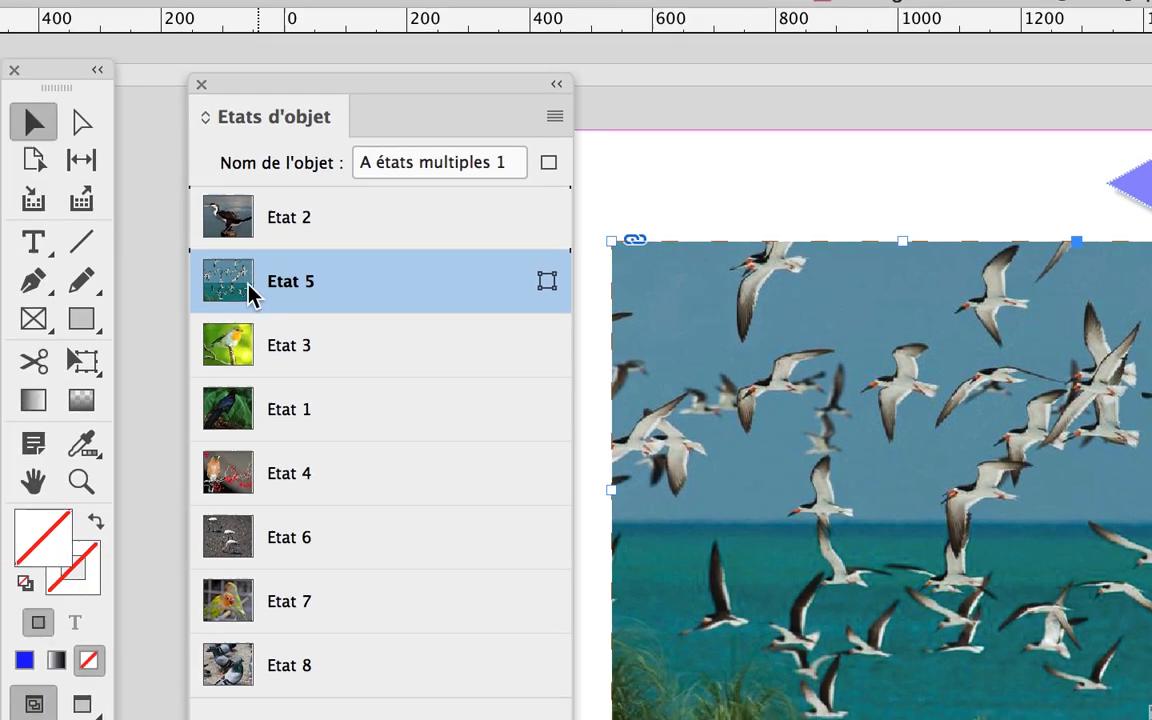
mouse_move(285, 253)
mouse_down()
mouse_move(245, 270)
mouse_move(246, 294)
mouse_up()
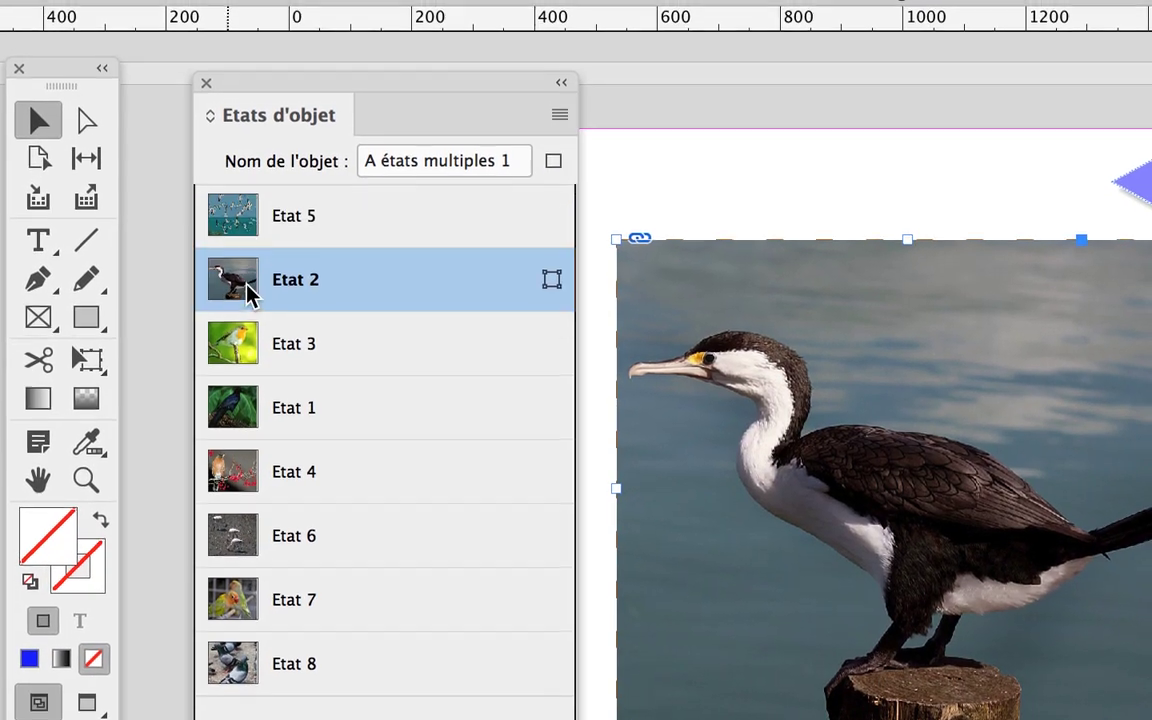
click(222, 268)
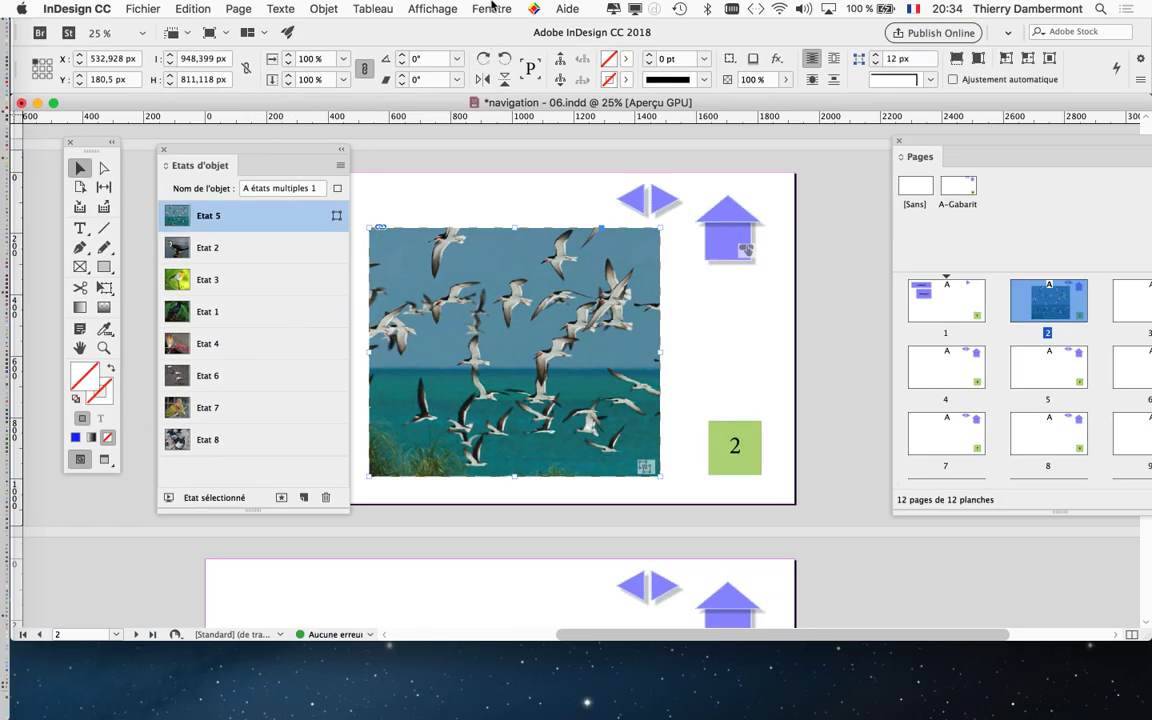
- Open the Calques panel, shrink it, and expand 'A états multiples 1' to show Etat 5
click(491, 8)
click(500, 113)
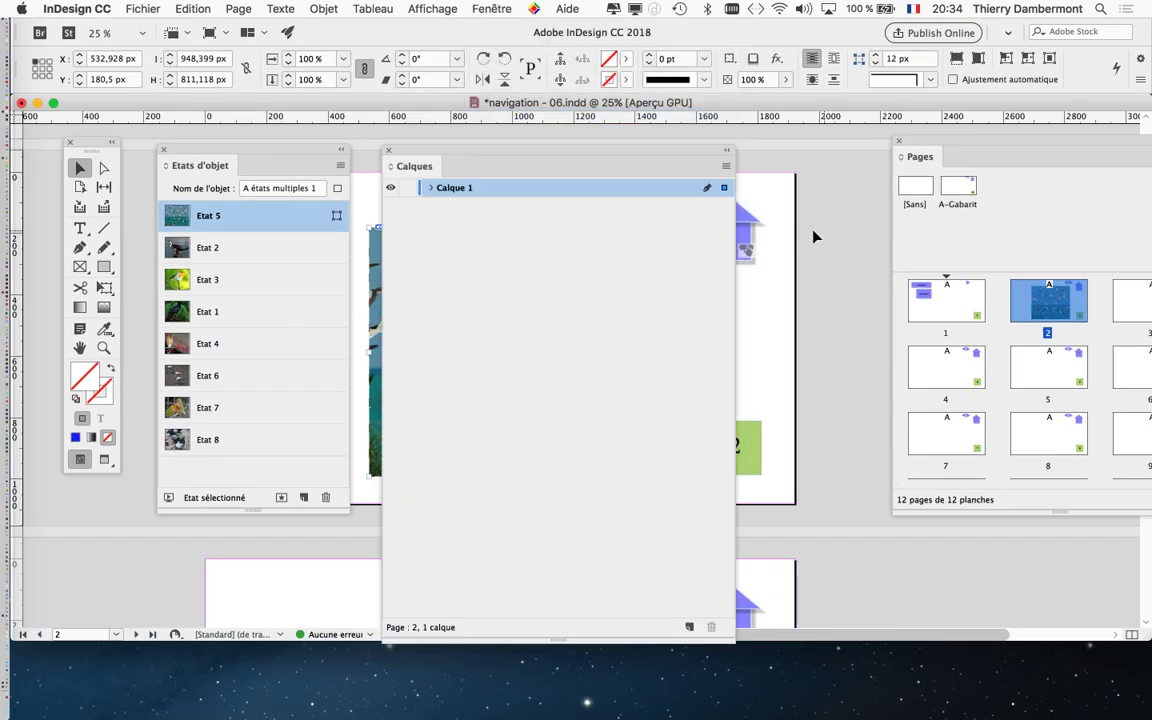
drag(733, 637, 786, 322)
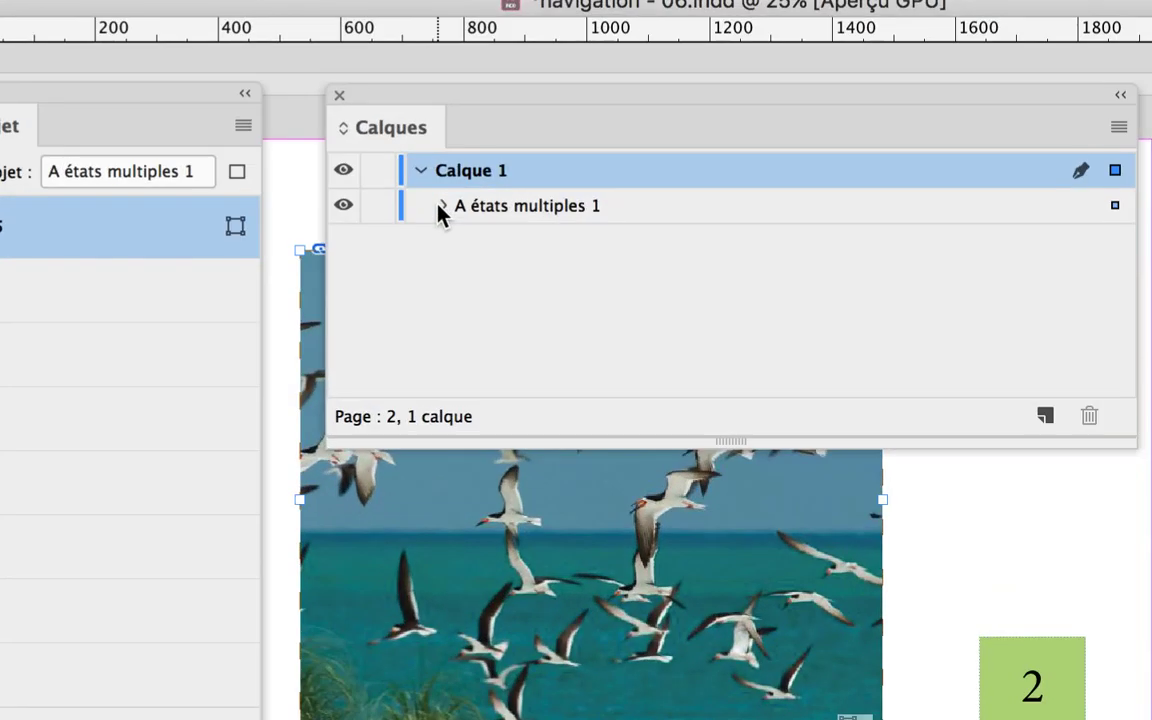
click(441, 206)
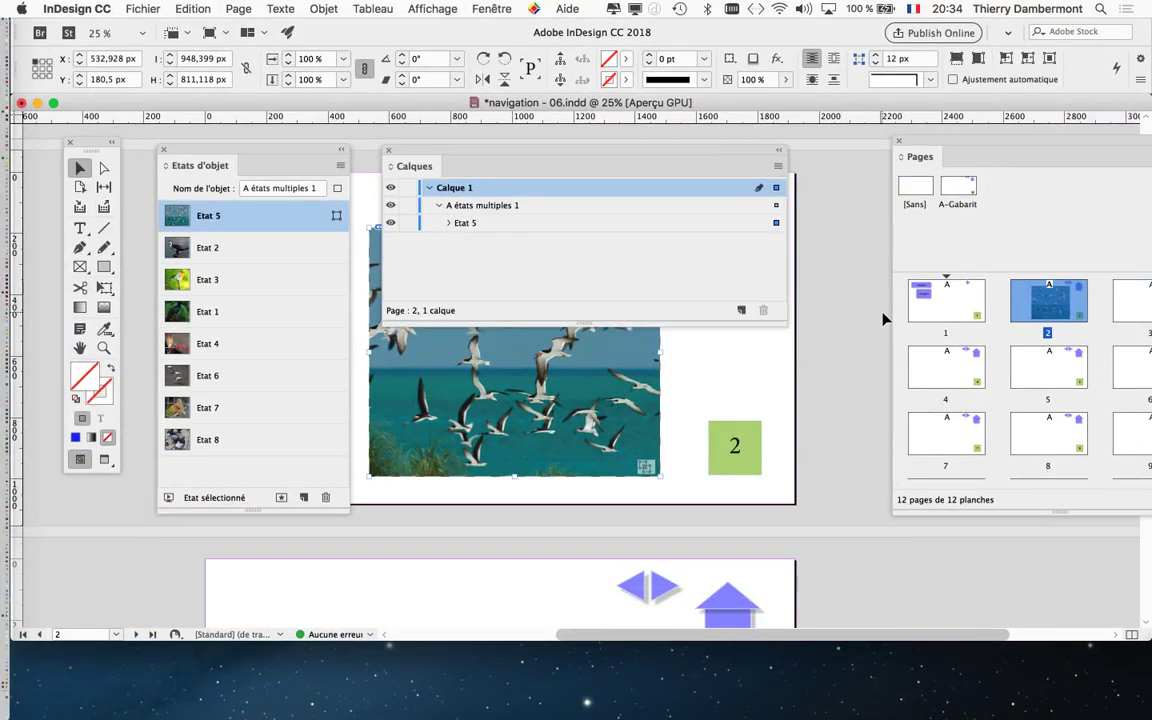
- Deselect the object and arrange the Calques and Etats d'objet panels beside the tools
click(846, 319)
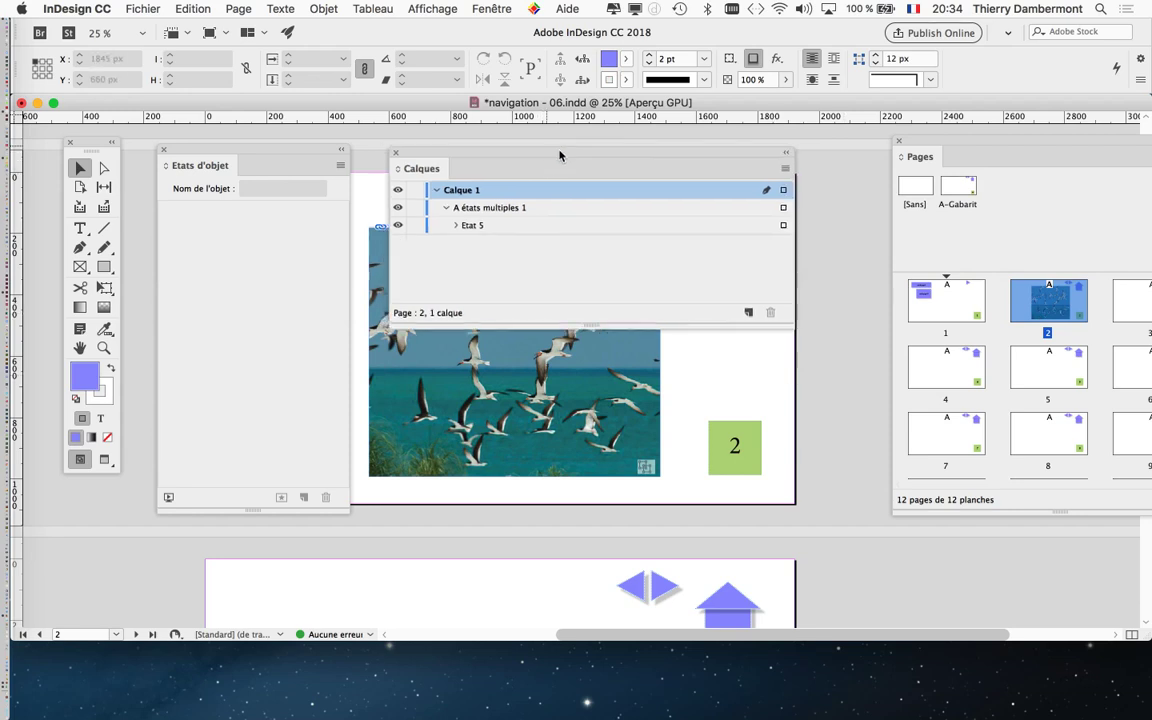
drag(545, 165, 725, 328)
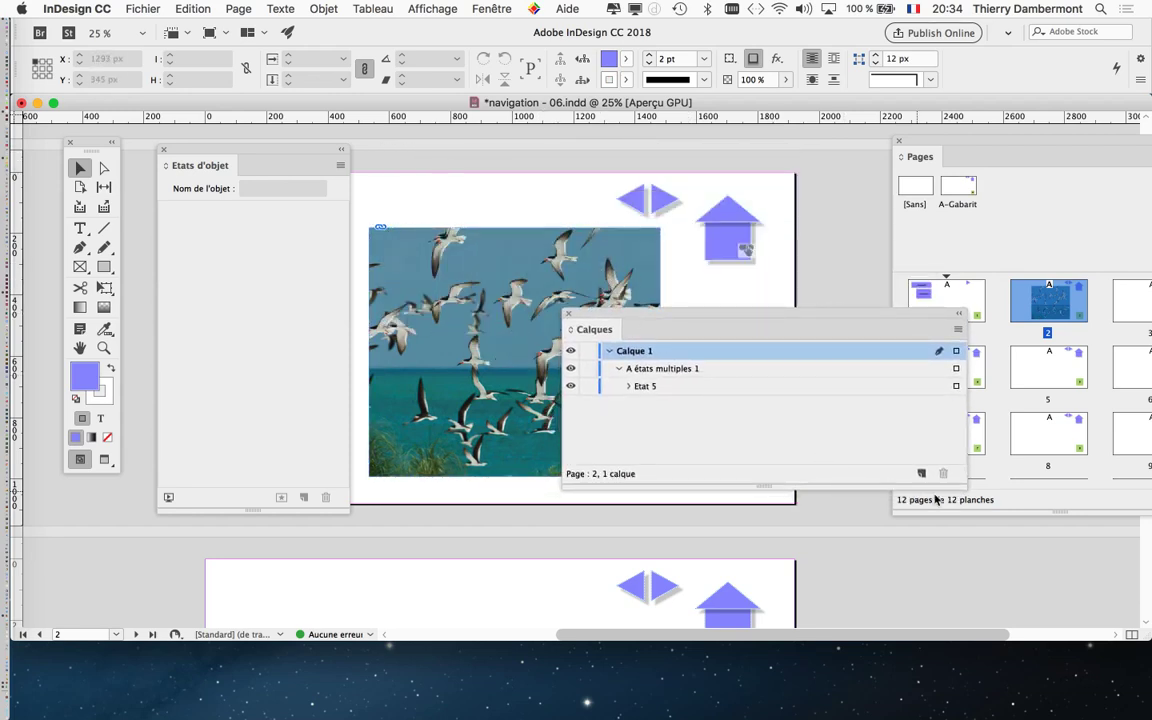
mouse_move(961, 484)
mouse_down()
mouse_move(784, 484)
mouse_move(840, 477)
mouse_up()
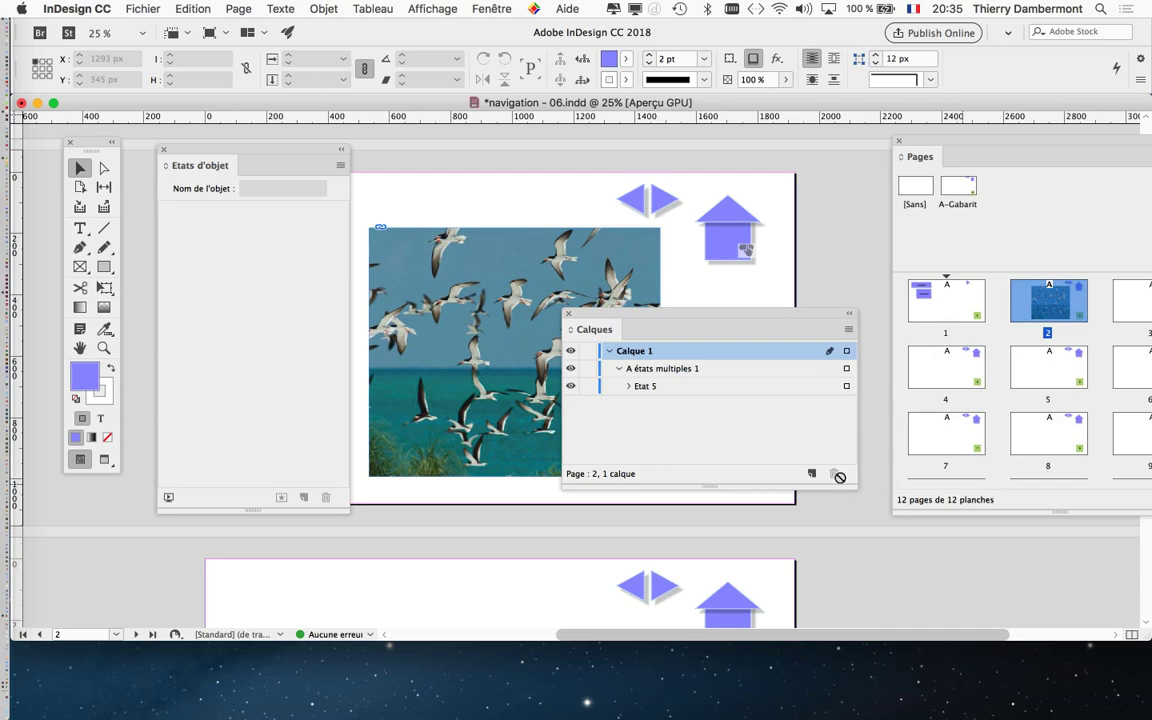
drag(254, 149, 264, 273)
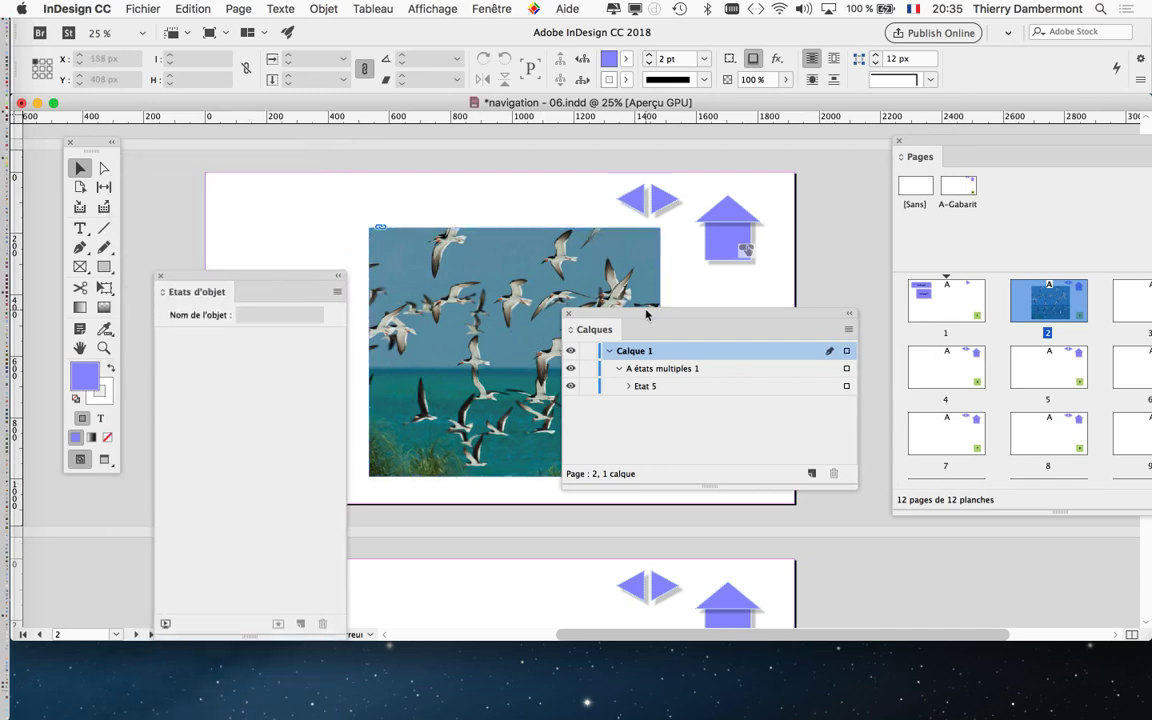
mouse_move(646, 315)
mouse_down()
mouse_move(945, 293)
mouse_move(530, 278)
mouse_move(290, 146)
mouse_move(218, 130)
mouse_up()
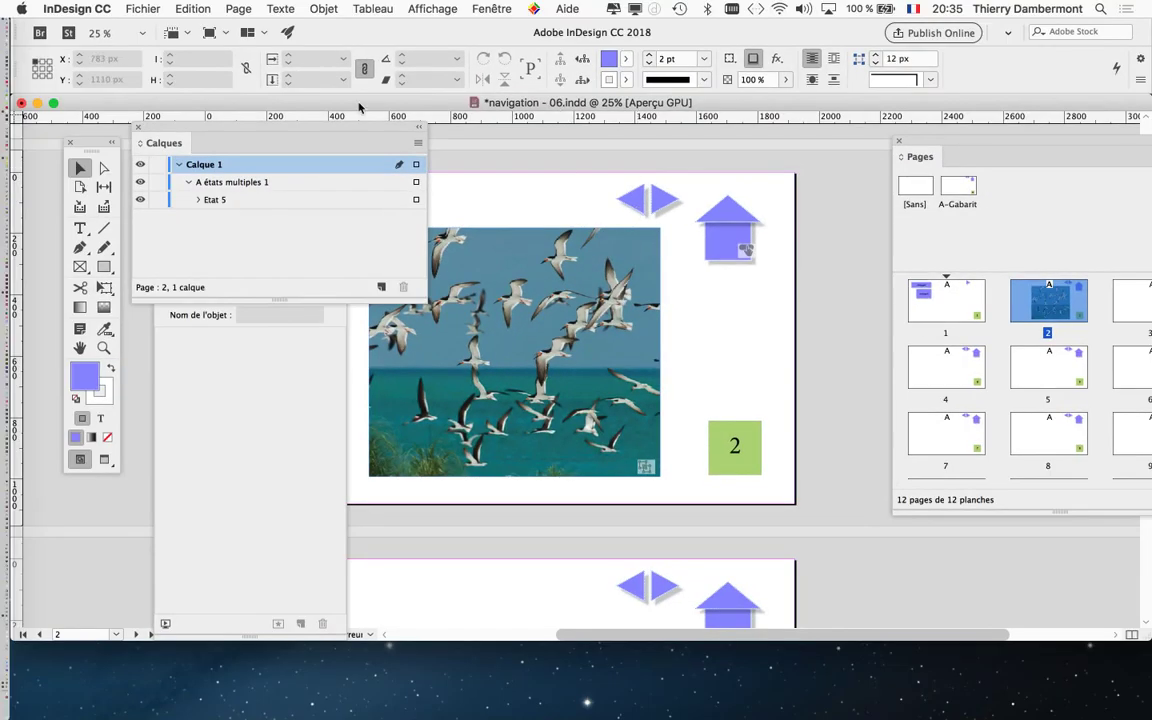
- Move the panels aside, reselect the bird object, zoom in, and show the Rectangle tool's shape choices
drag(163, 130, 823, 328)
click(514, 351)
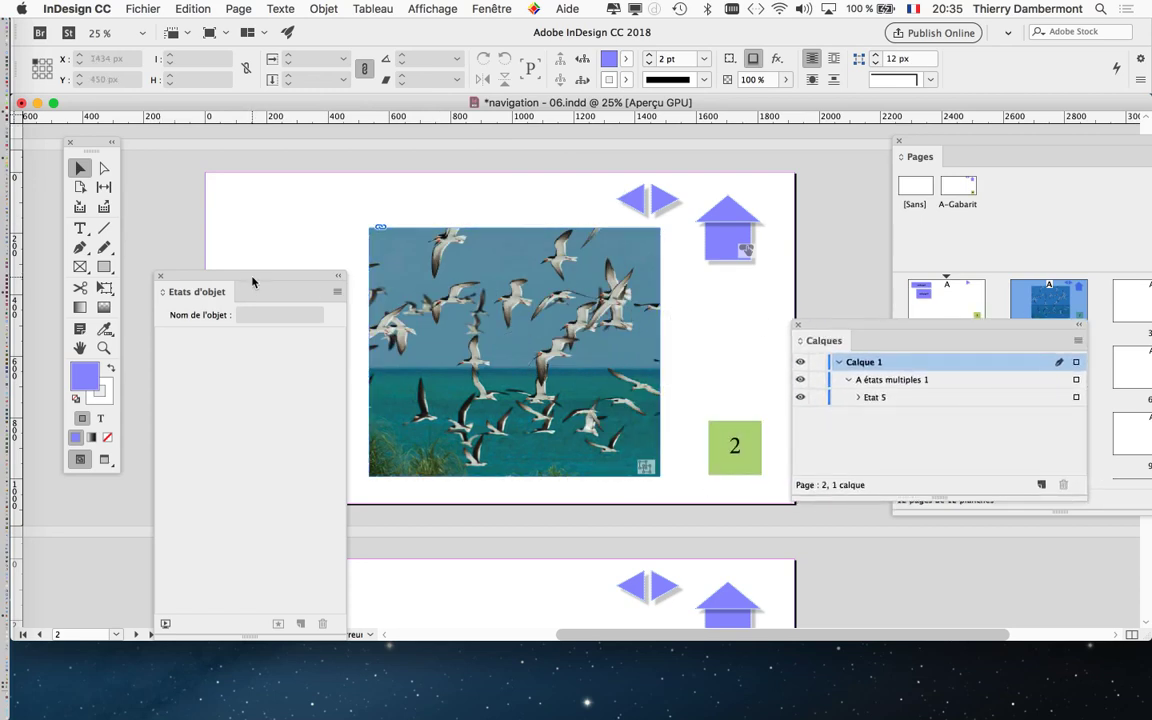
drag(253, 282, 315, 578)
scroll(247, 316, up, 2)
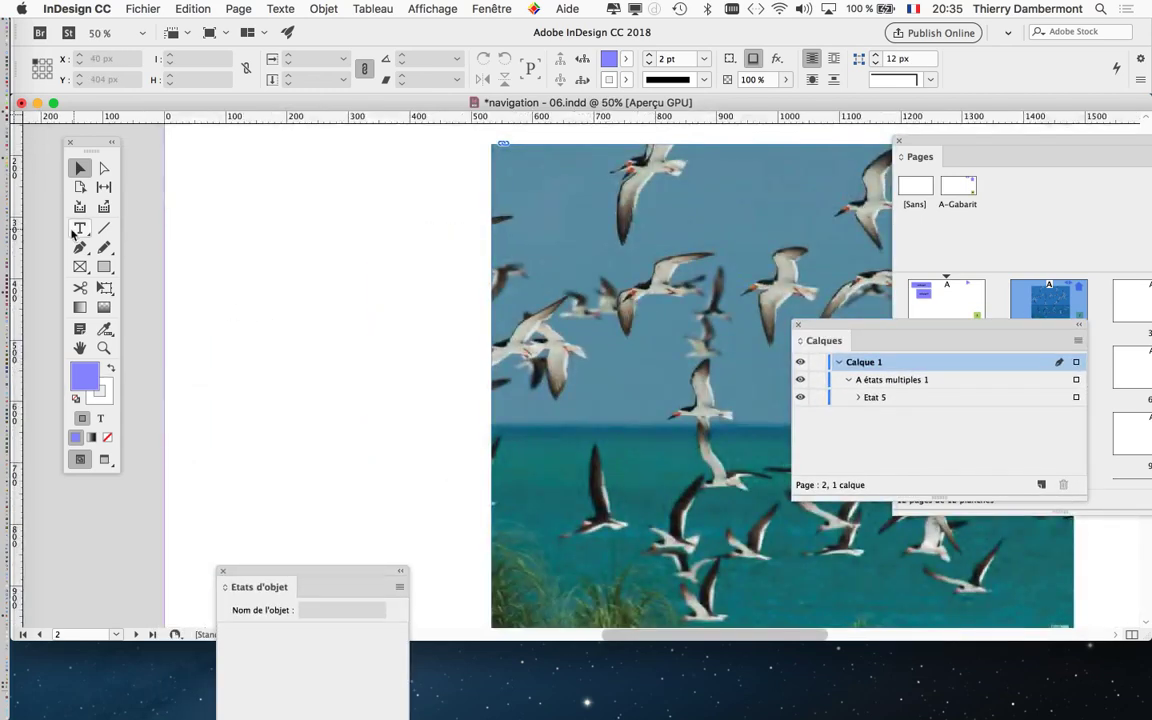
click(107, 269)
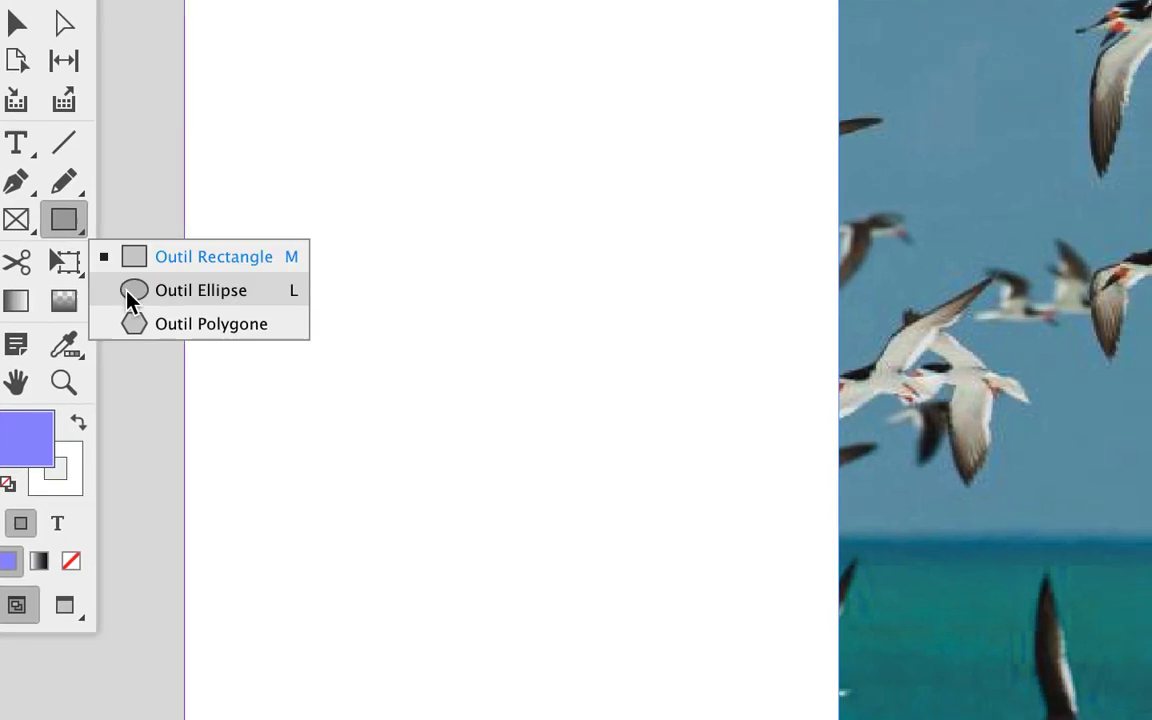
- Draw a small tall purple triangle, about 28 × 54 px, with the Polygon tool and select it
click(140, 318)
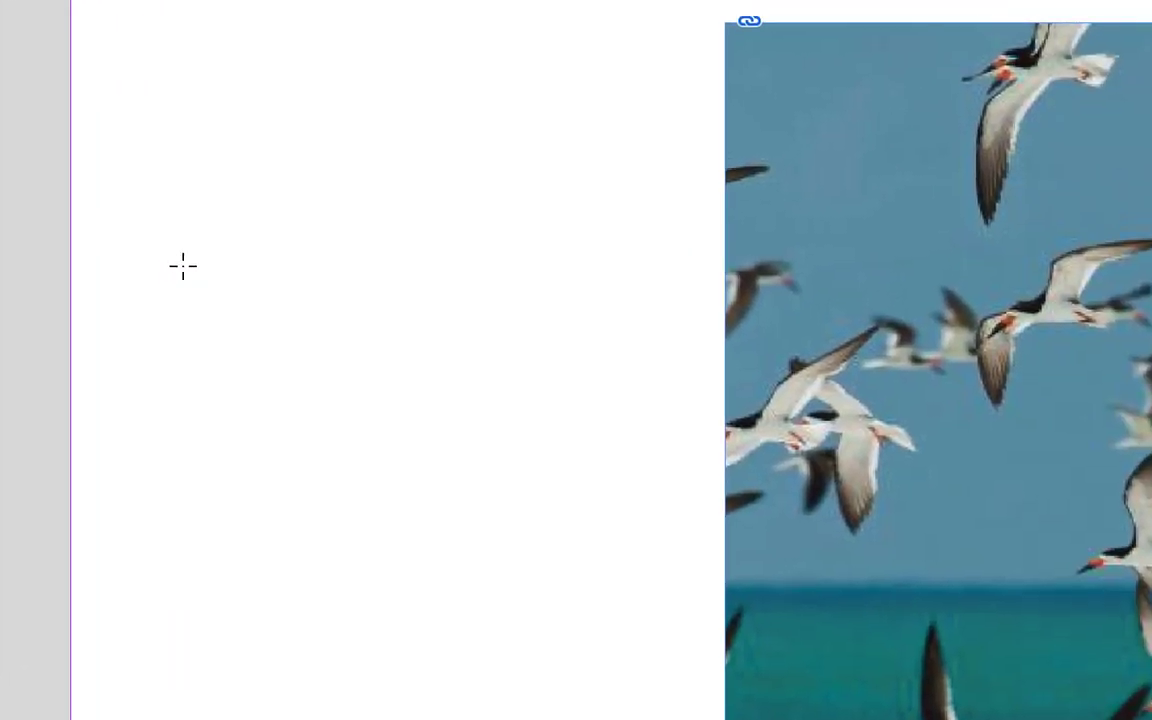
mouse_move(180, 266)
mouse_down()
mouse_move(207, 291)
mouse_move(191, 288)
mouse_up()
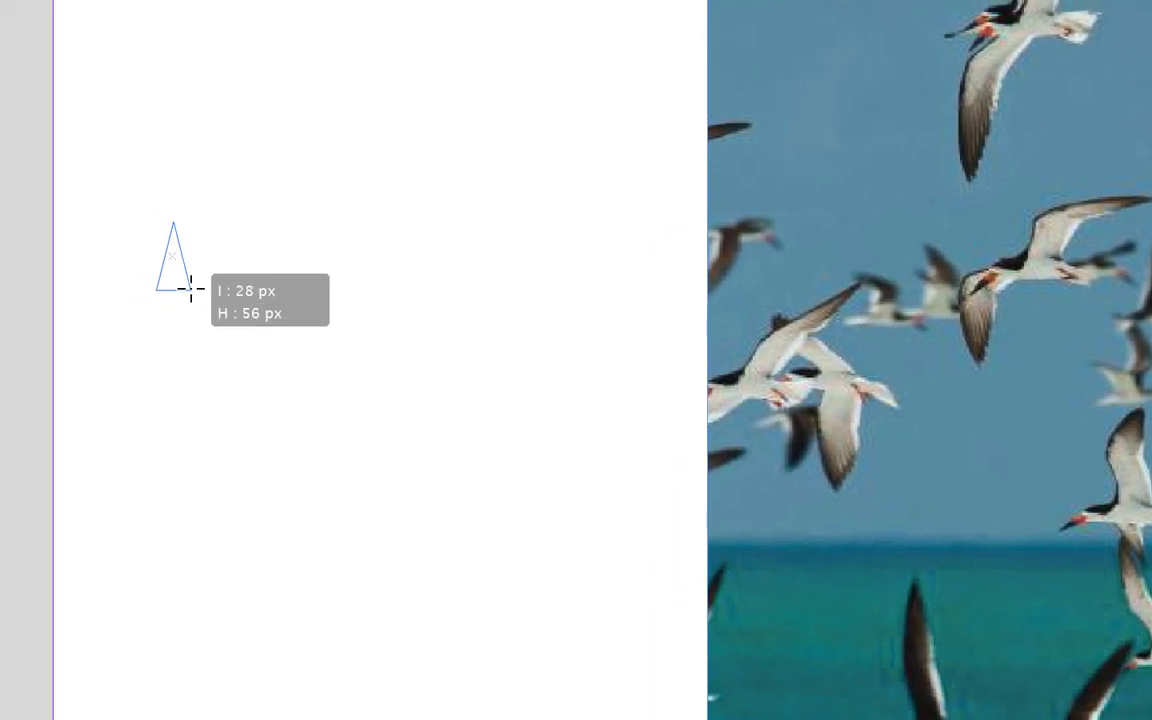
drag(191, 288, 193, 291)
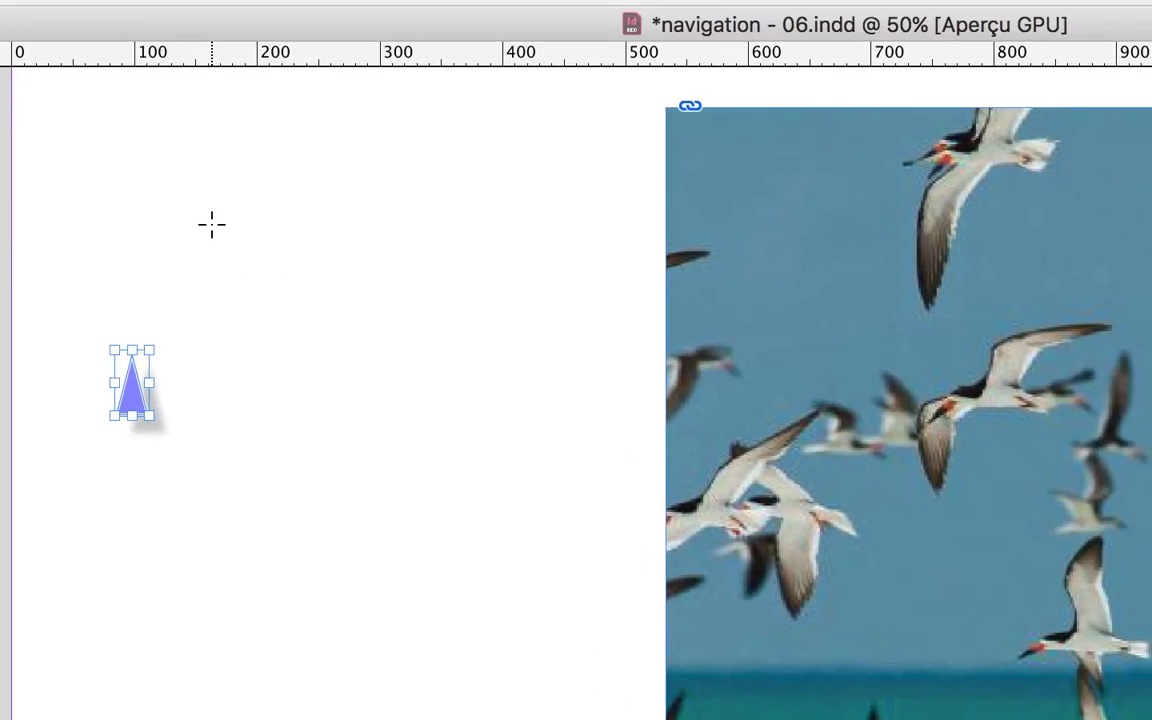
click(211, 224)
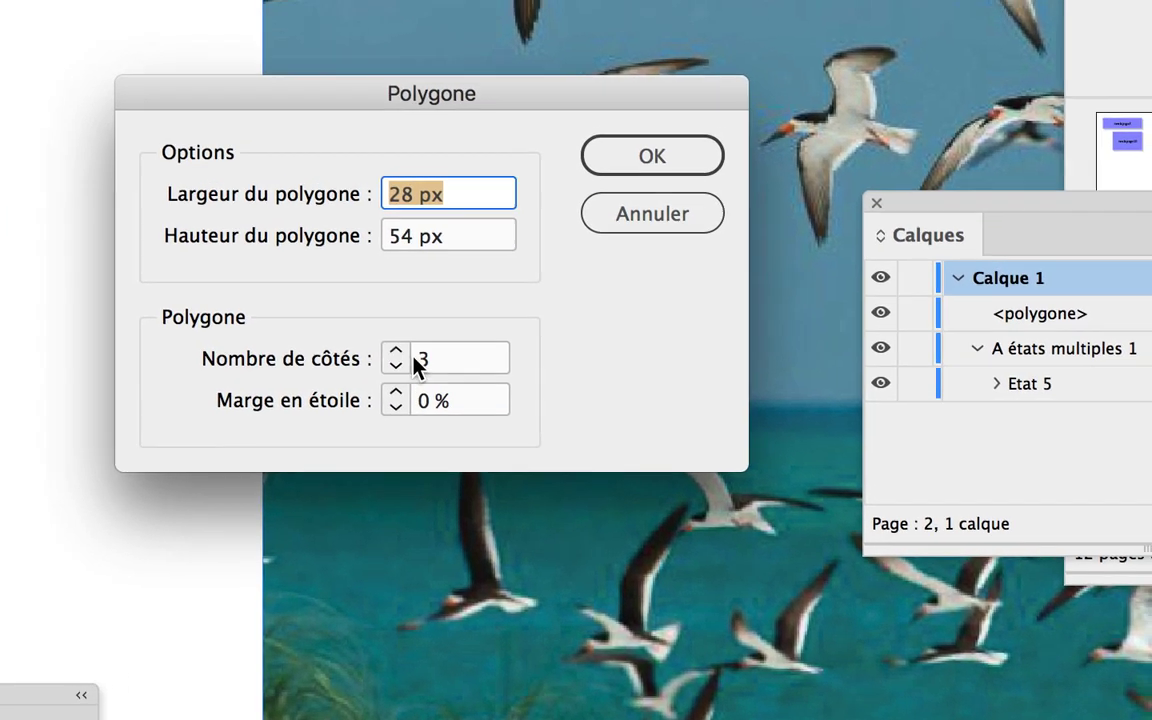
click(480, 318)
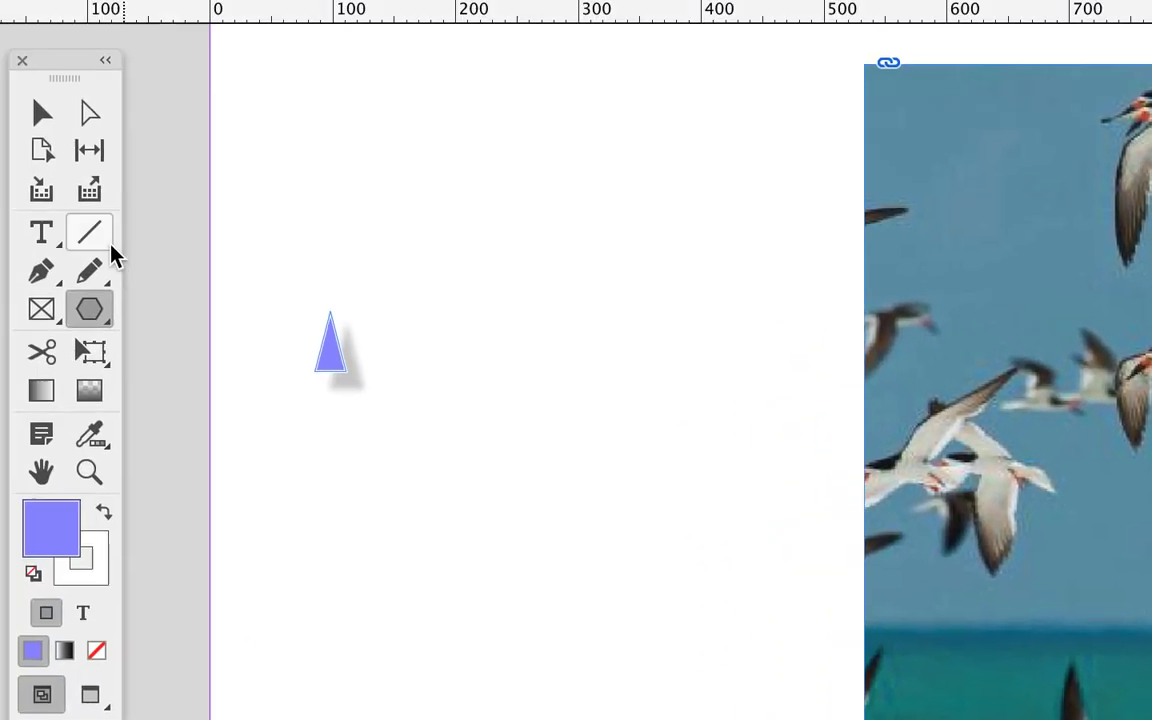
click(90, 200)
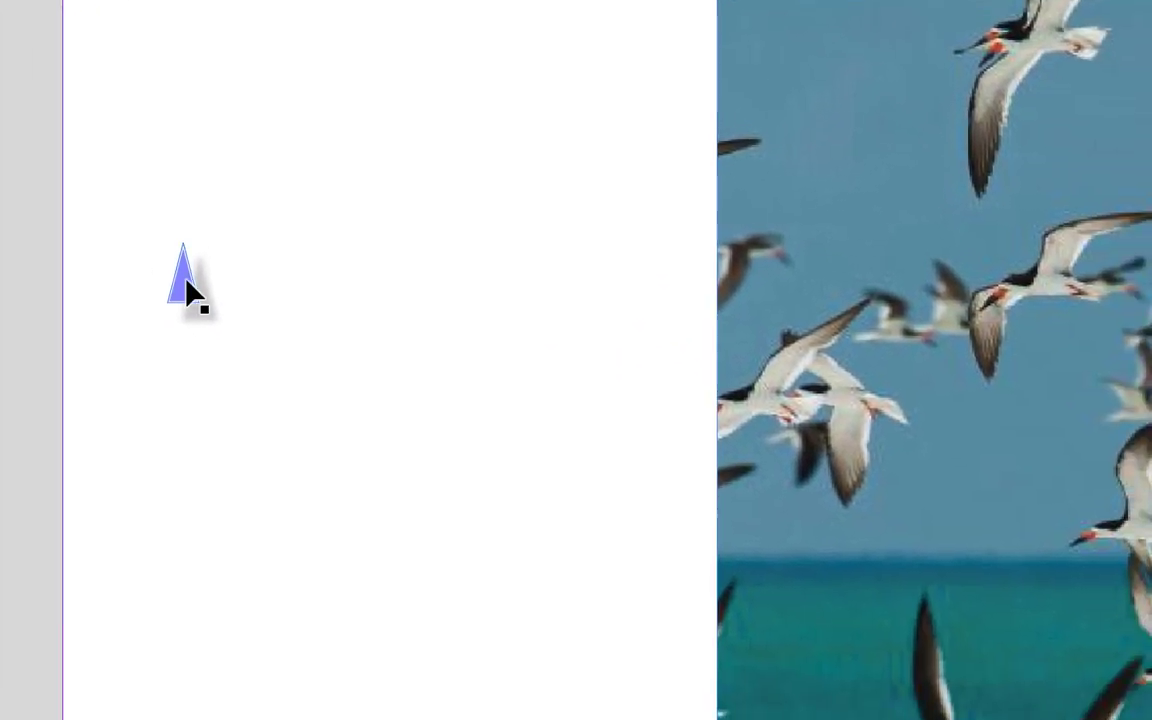
click(385, 440)
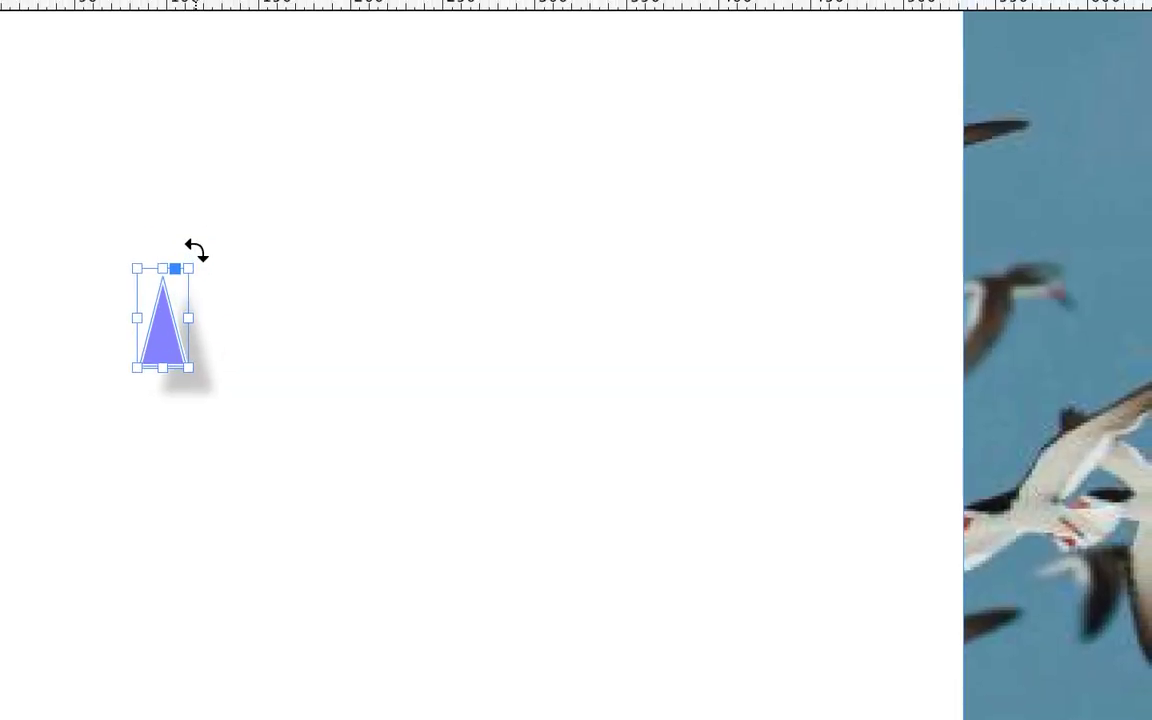
- Rotate the triangle 90° into a left/right arrow pair, then draw a flat 87 × 22 px triangle
mouse_move(193, 259)
mouse_down()
mouse_move(205, 292)
mouse_move(283, 331)
mouse_up()
mouse_move(198, 292)
mouse_down()
mouse_move(342, 309)
mouse_move(234, 314)
mouse_move(305, 342)
mouse_move(334, 272)
mouse_move(319, 283)
mouse_up()
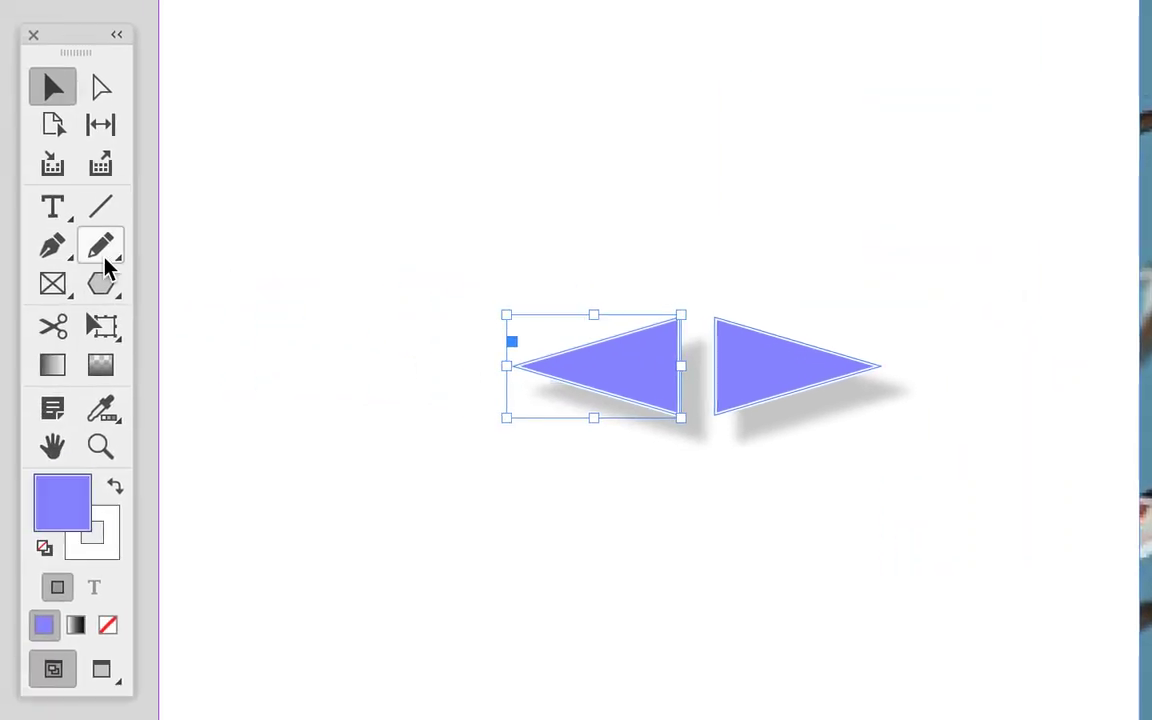
click(103, 275)
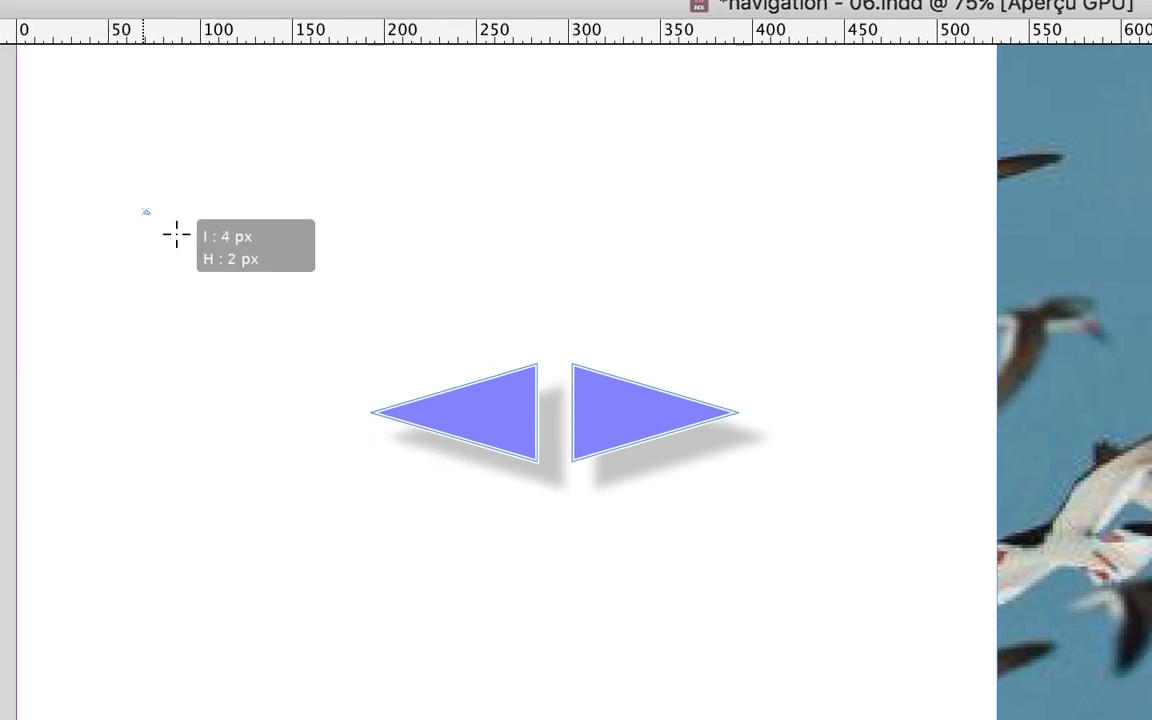
mouse_move(116, 165)
mouse_down()
mouse_move(191, 258)
mouse_move(274, 205)
mouse_up()
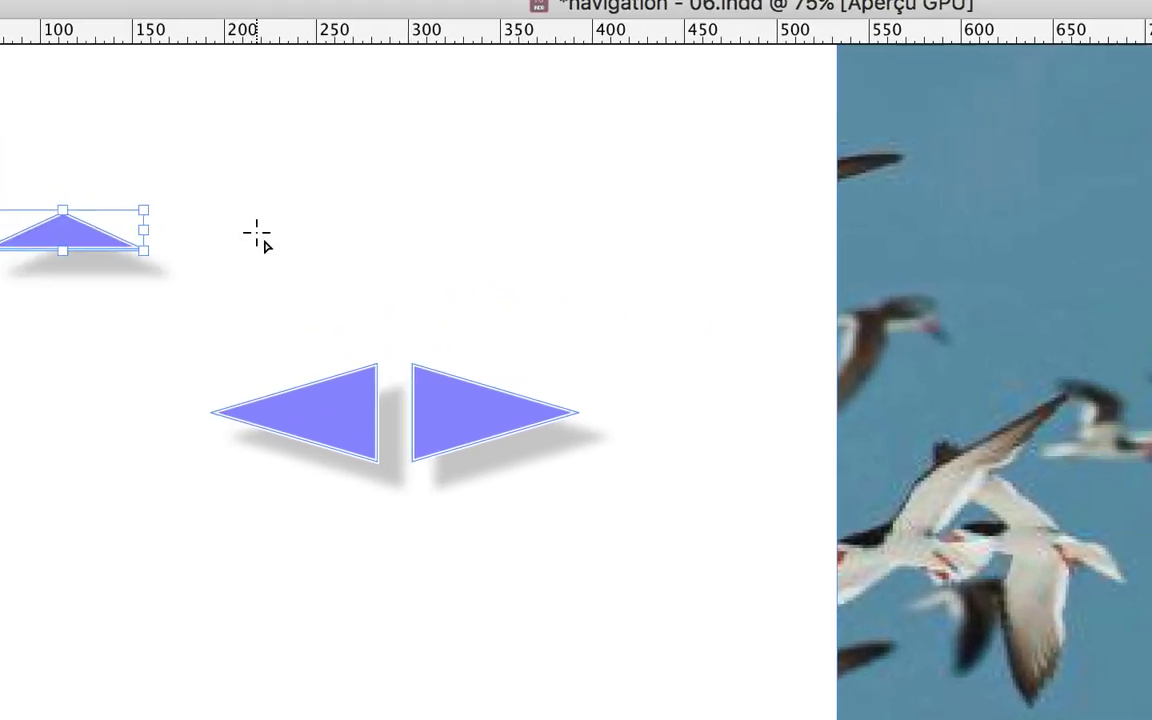
click(257, 233)
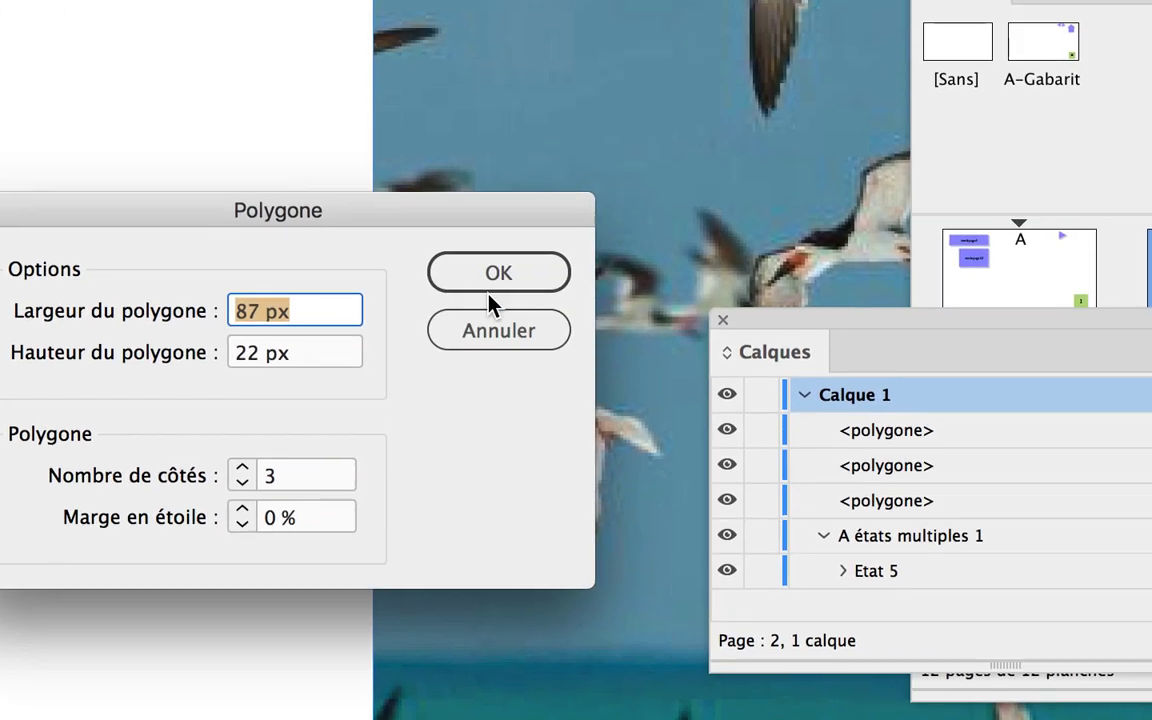
click(644, 144)
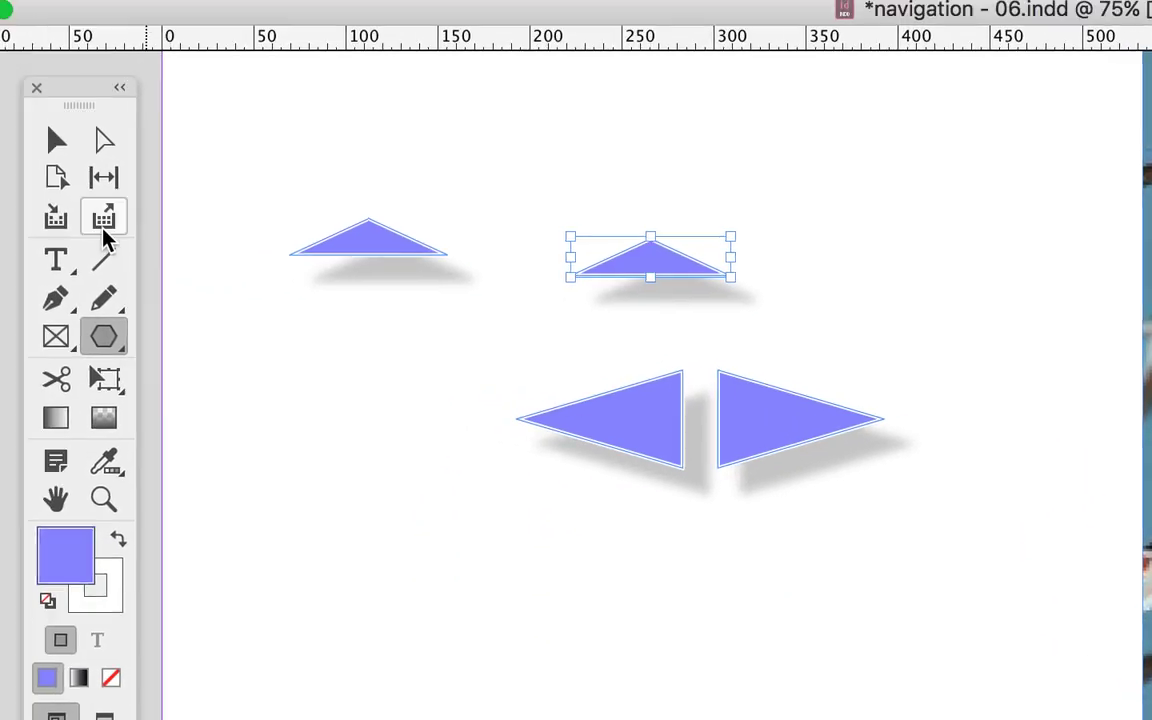
- Marquee-select the two flat test triangles and delete them
click(56, 140)
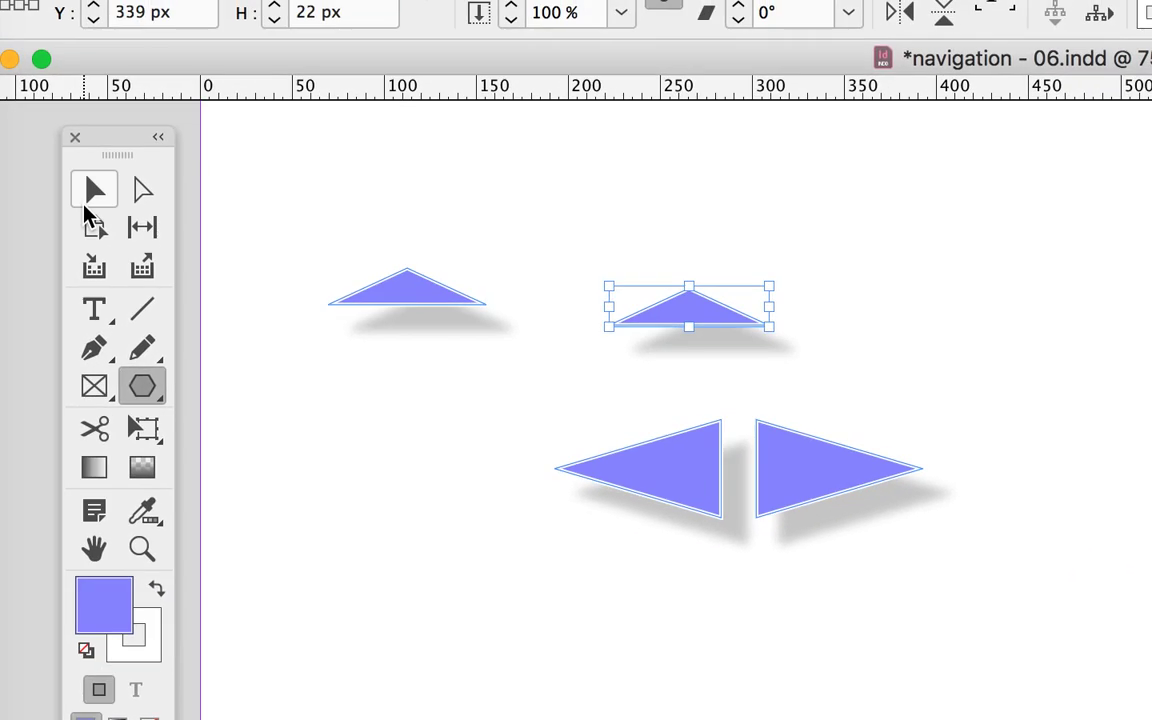
drag(197, 175, 697, 302)
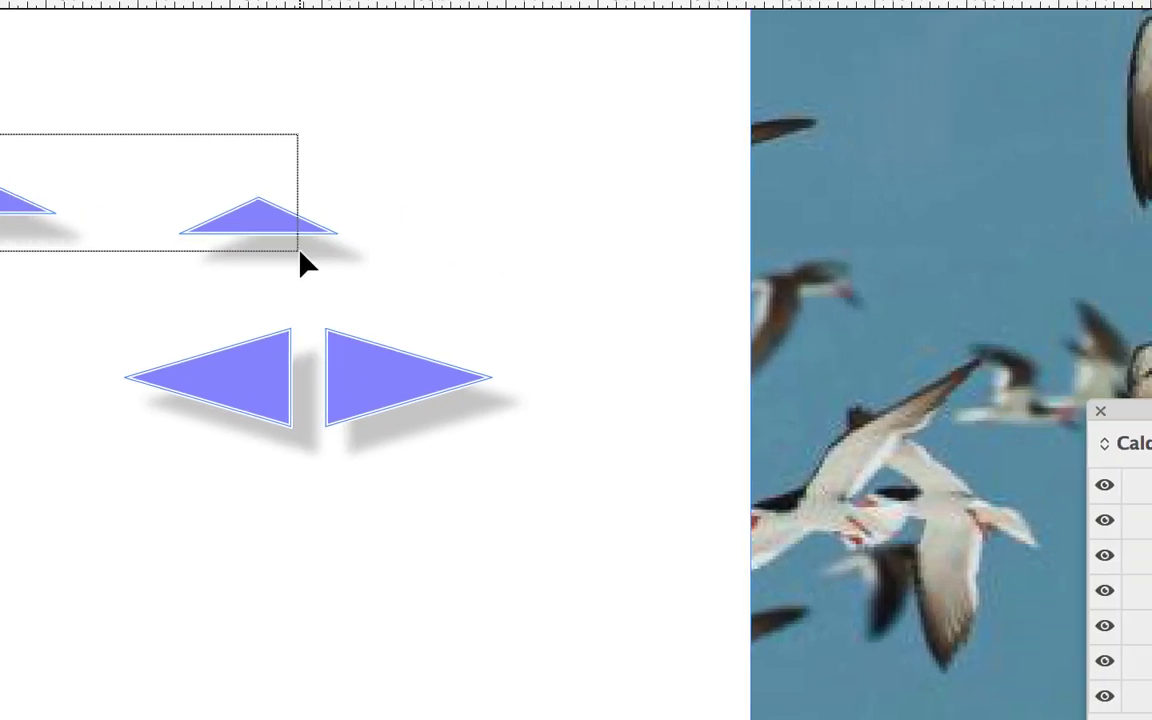
drag(305, 262, 300, 262)
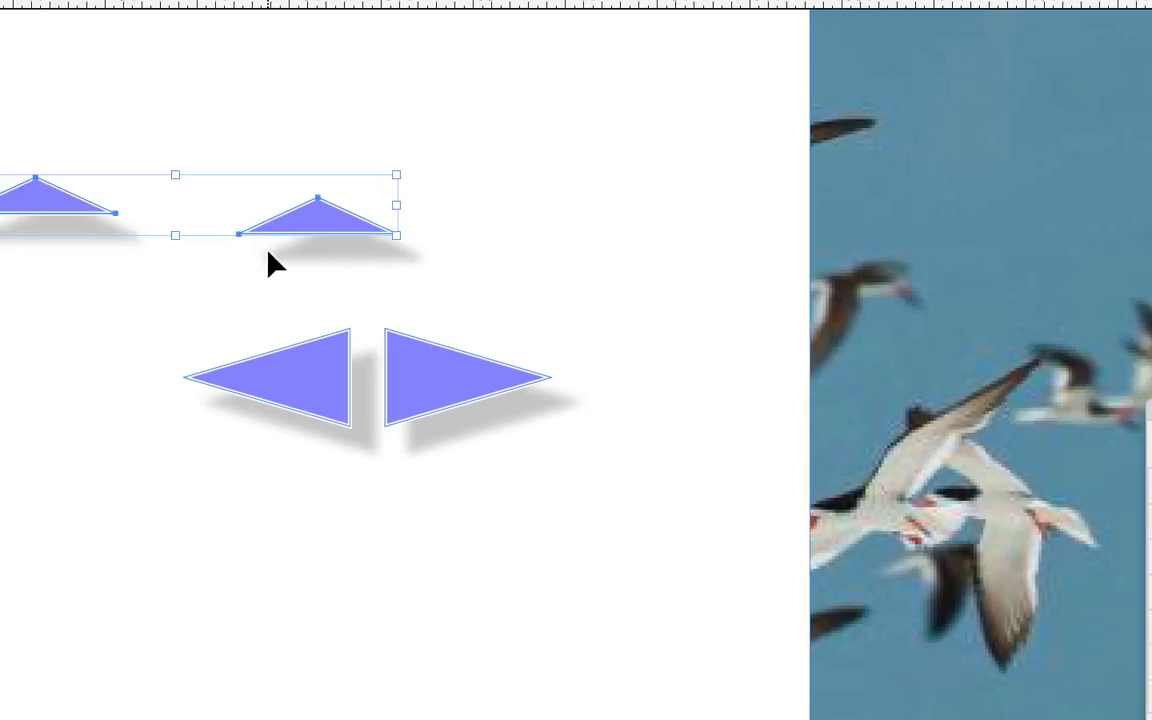
key(Delete)
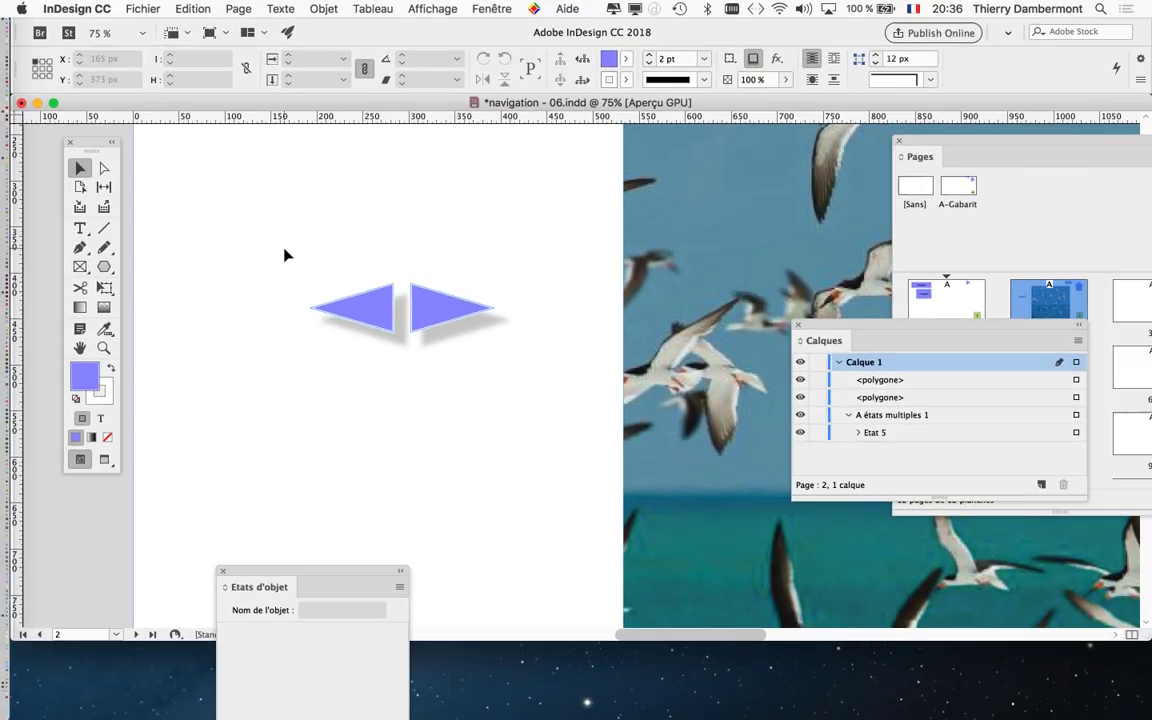
- Move the arrow pair to page 2's bottom-left and scale it to about 350 × 95 px
scroll(415, 303, down, 1)
scroll(413, 310, down, 1)
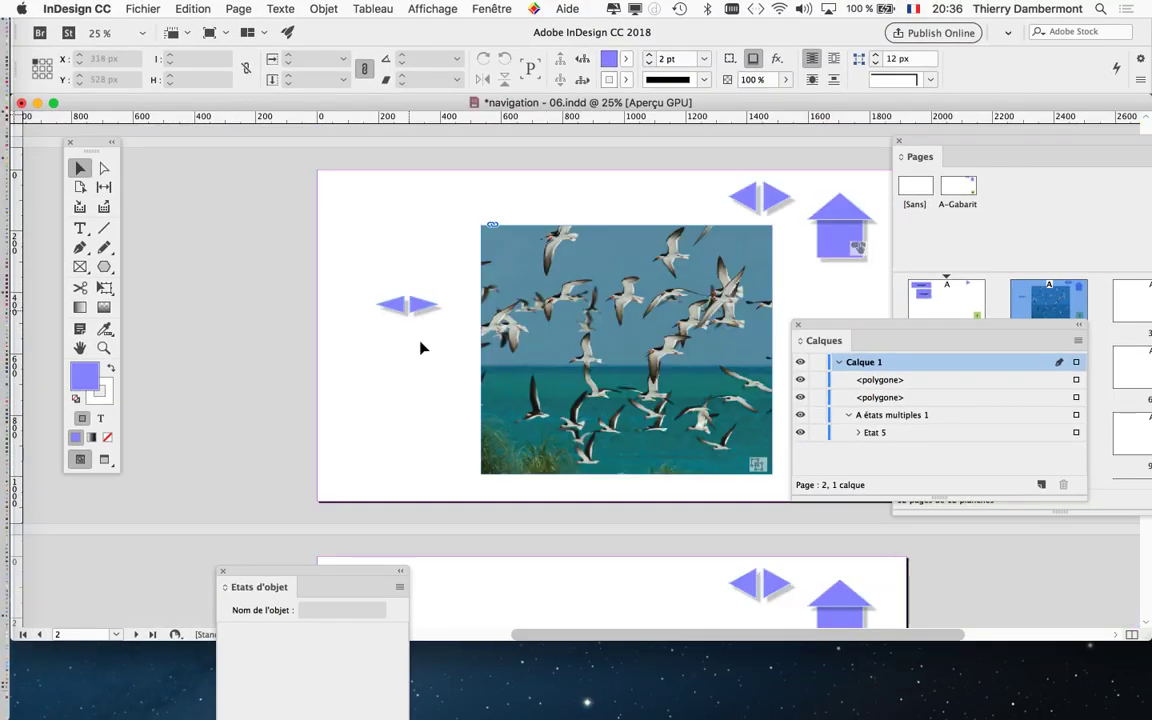
click(418, 312)
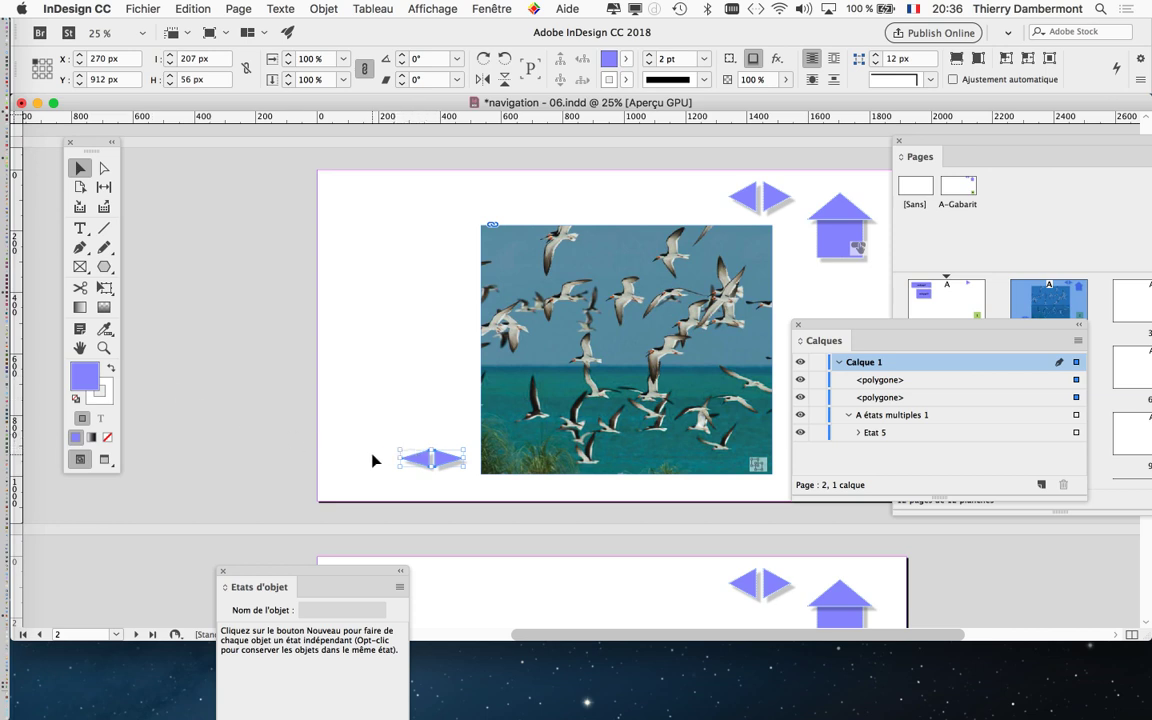
scroll(372, 458, up, 1)
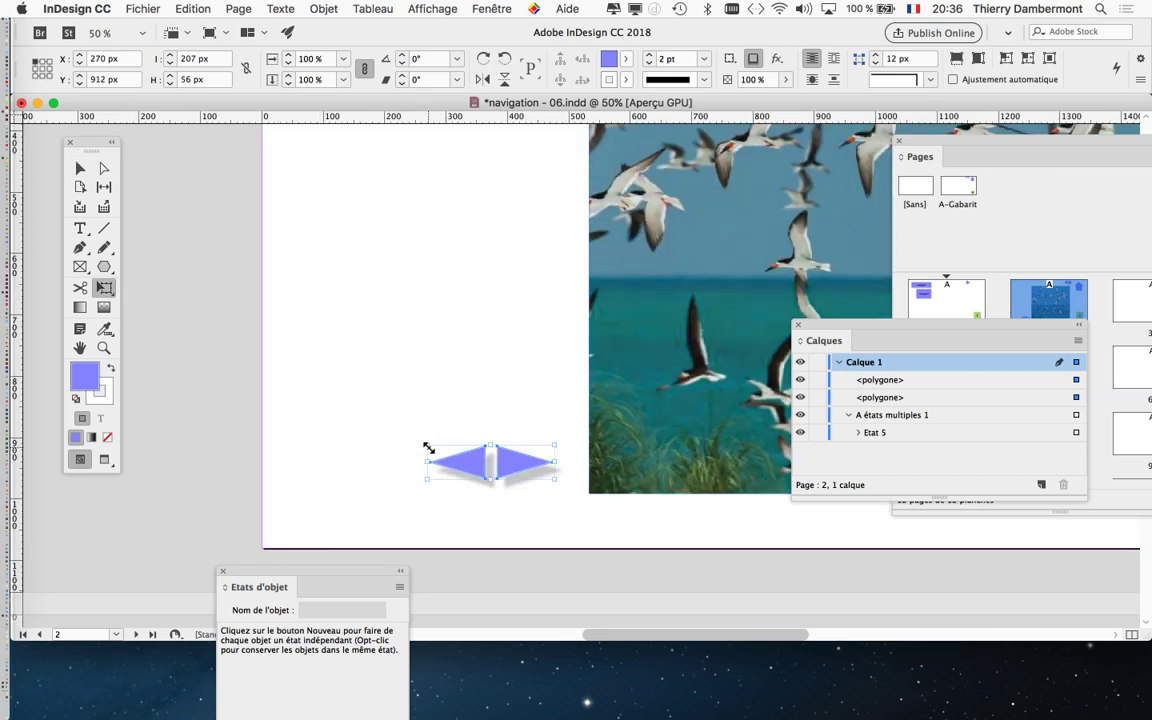
drag(342, 415, 343, 417)
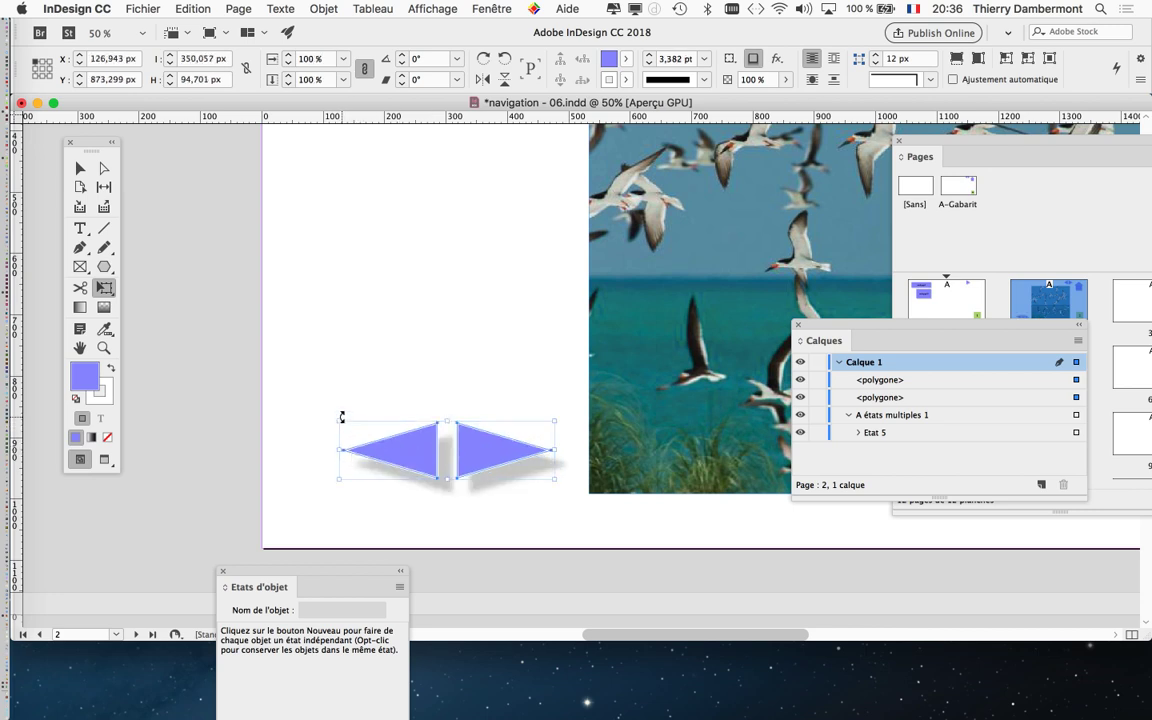
click(345, 306)
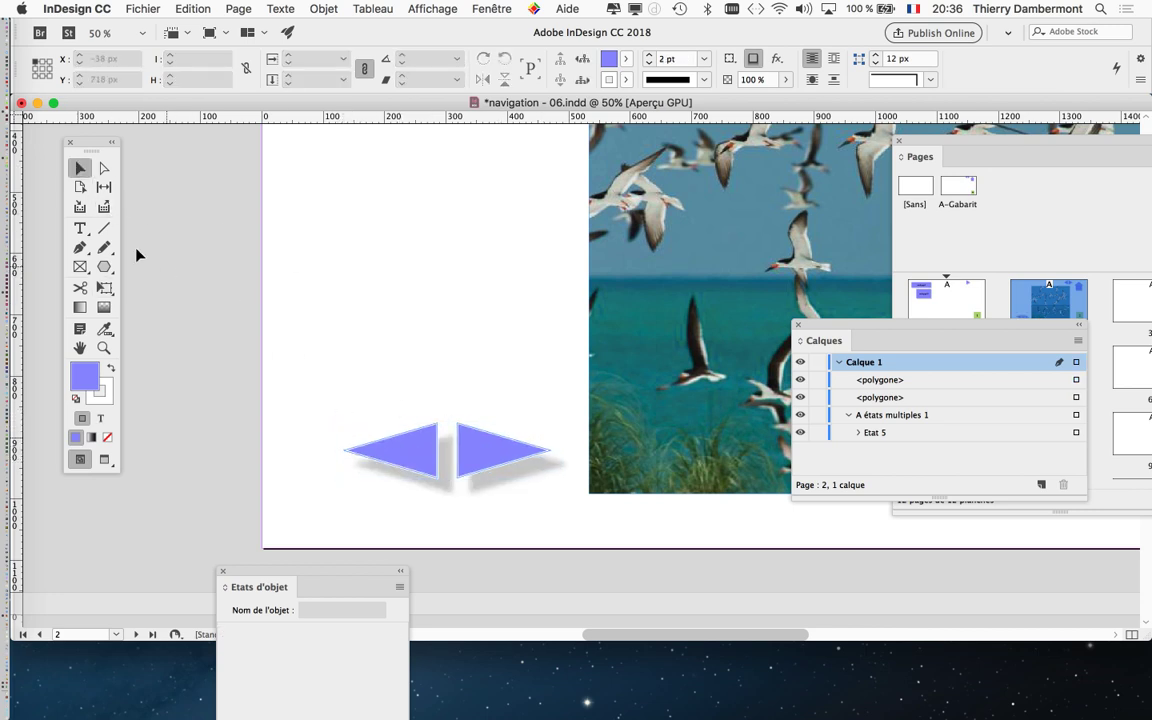
scroll(451, 418, down, 1)
drag(588, 346, 332, 333)
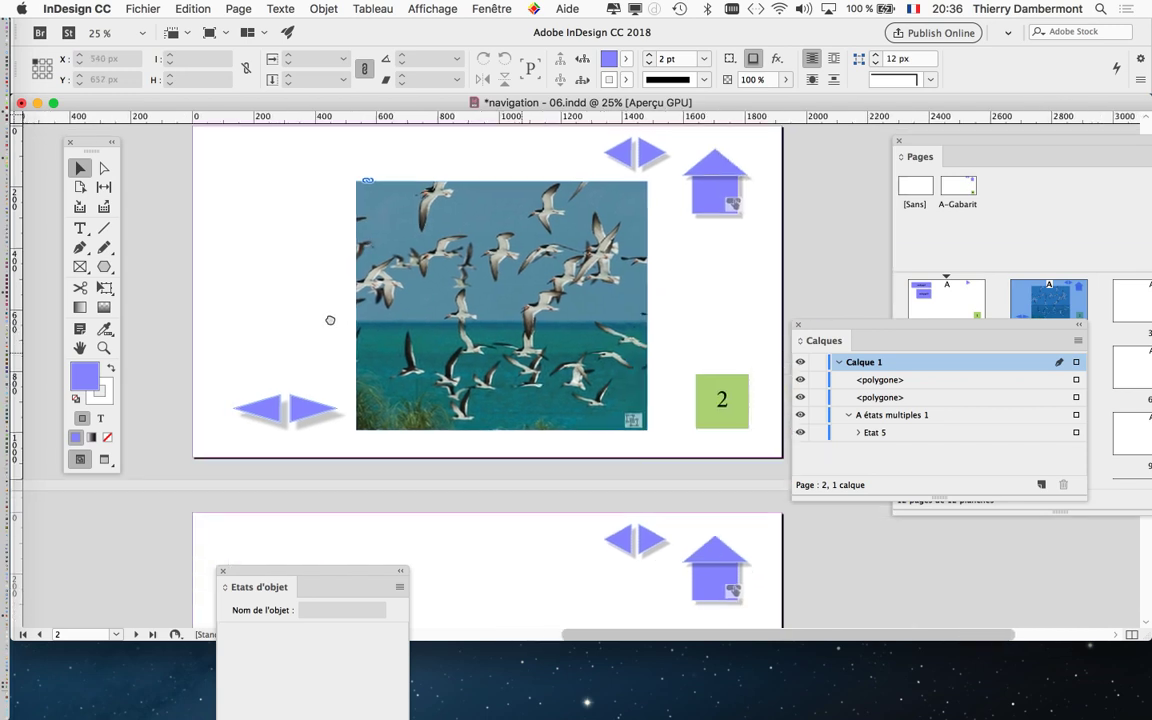